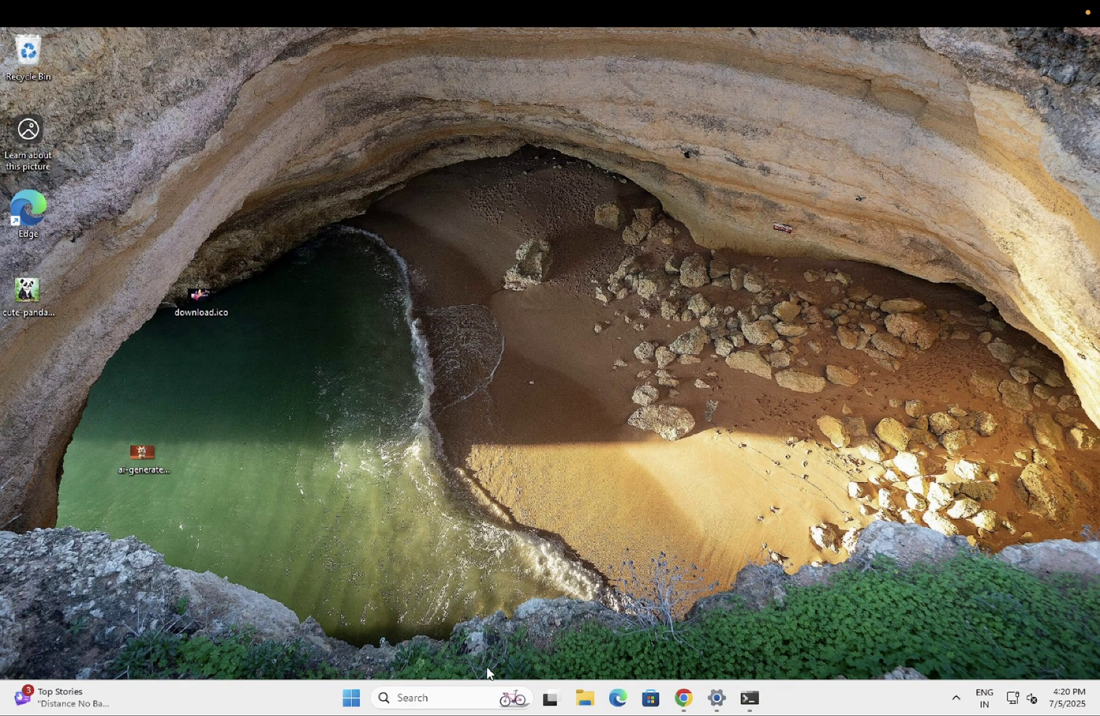
Search for 'control' and open Control Panel.
left_click(442, 699)
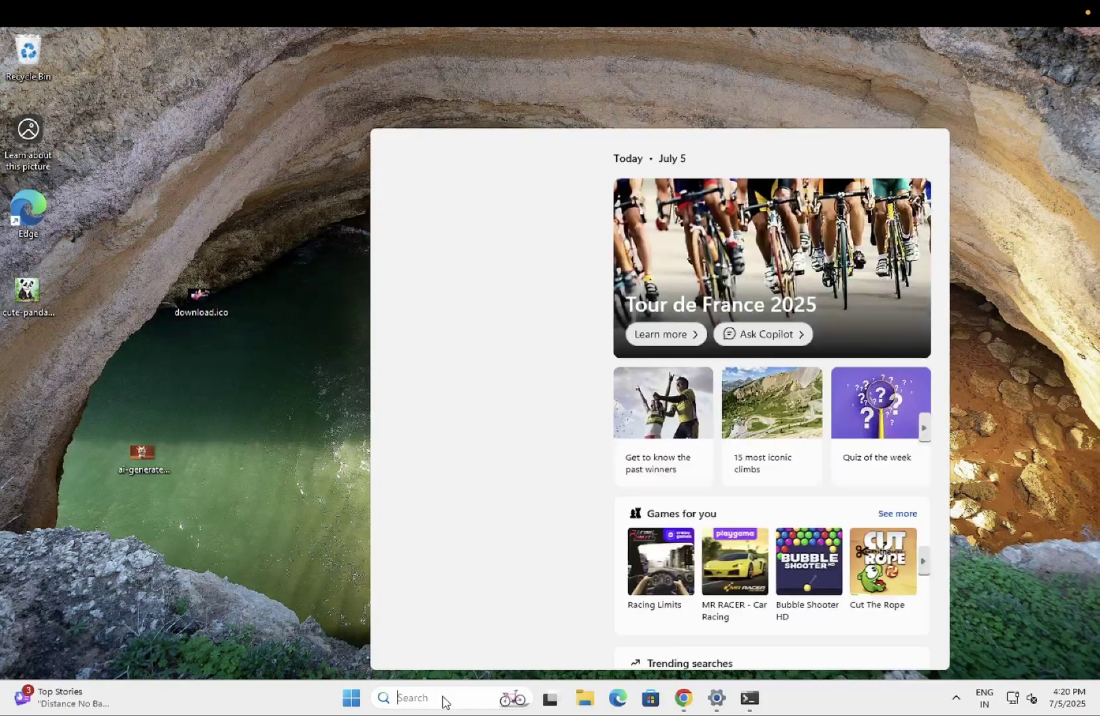
type("control")
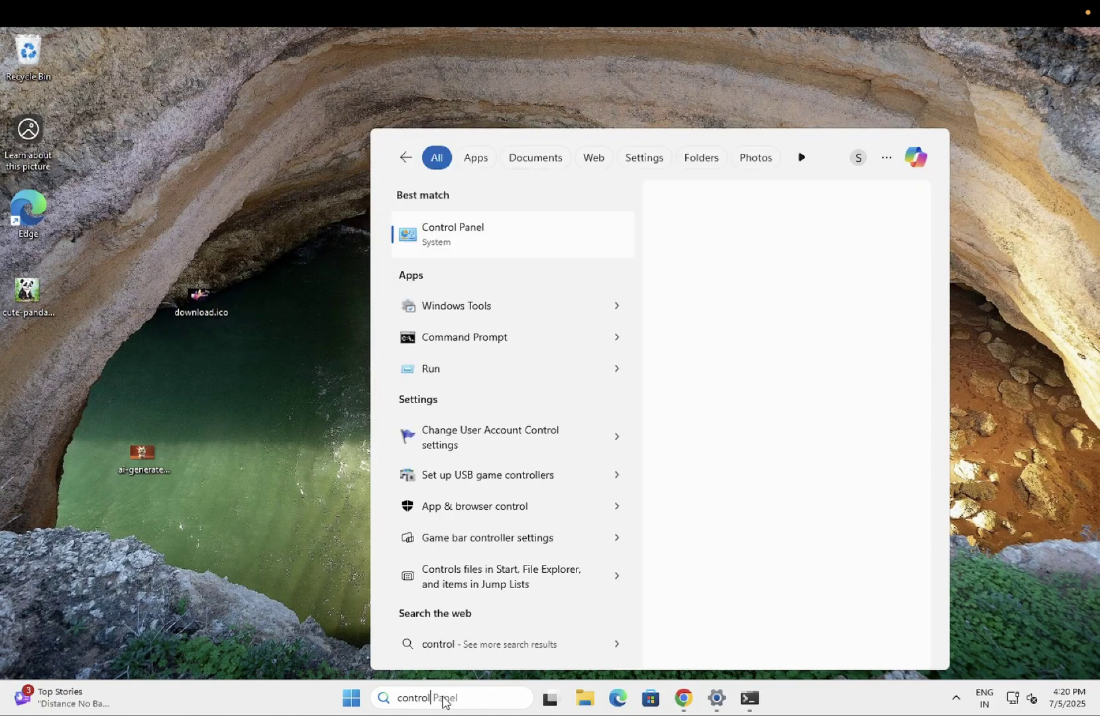
key("Return")
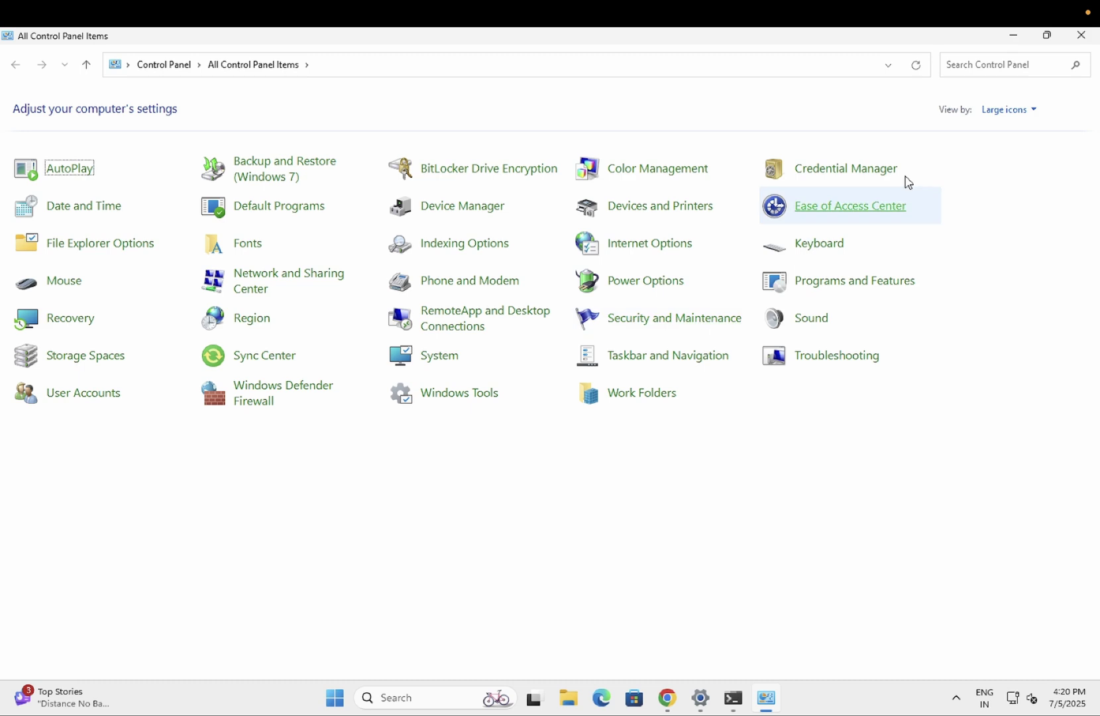
Switch Control Panel to Category view and open Hardware and Sound.
left_click(995, 110)
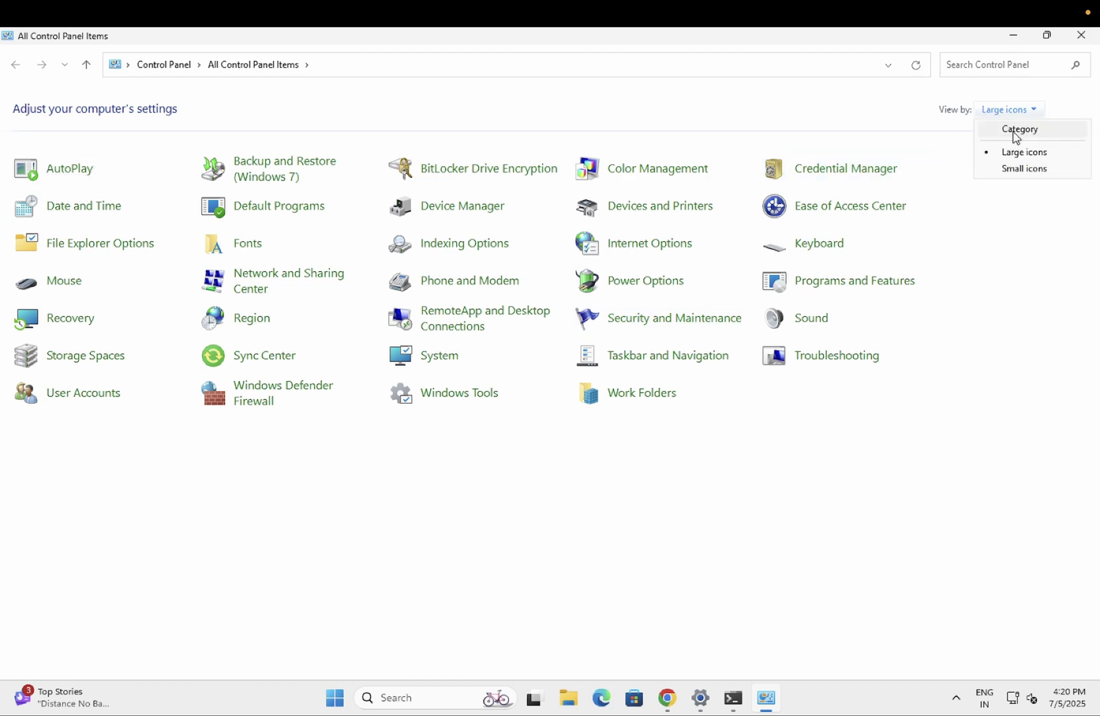
left_click(1014, 131)
left_click(796, 113)
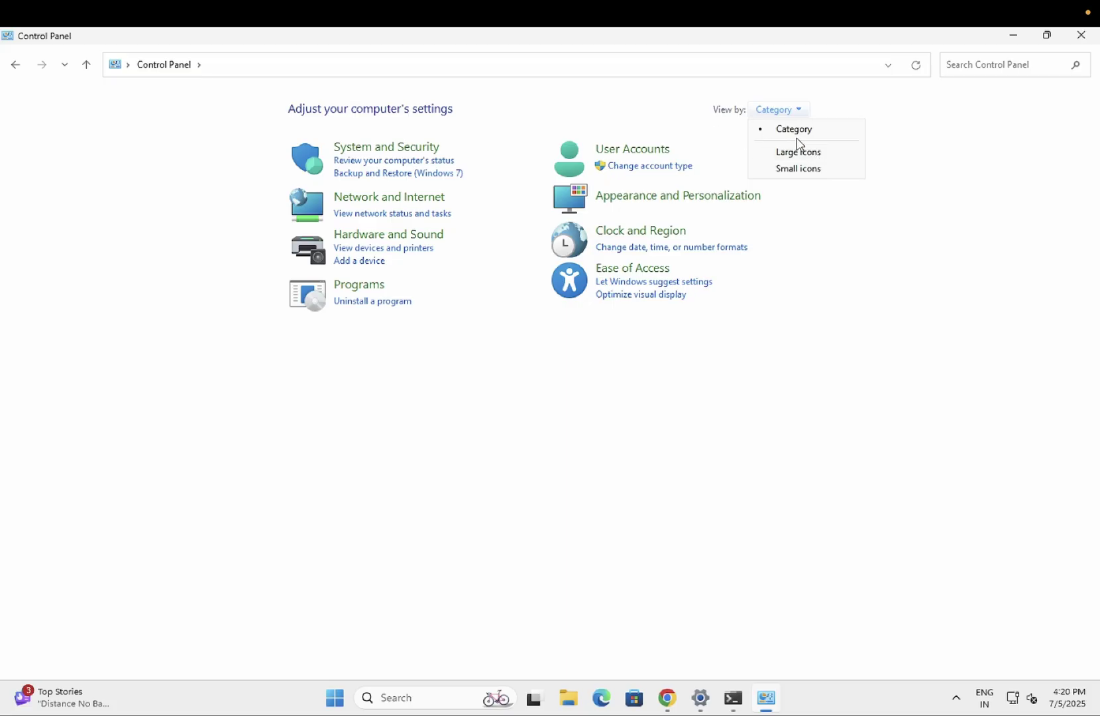
left_click(665, 126)
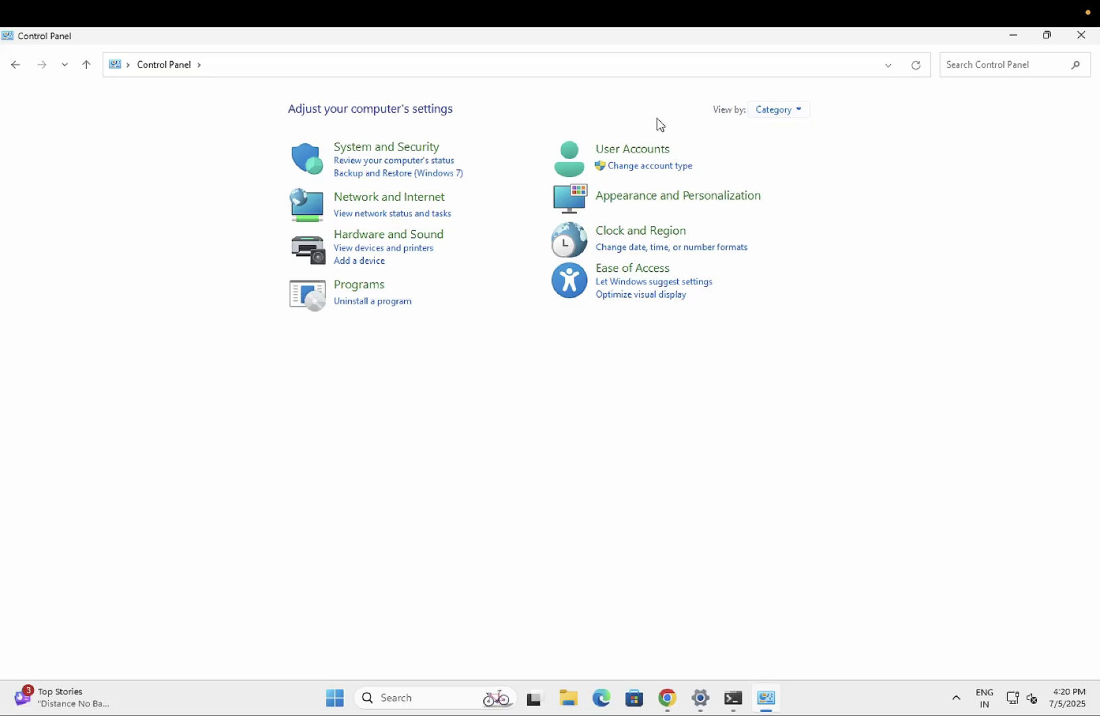
left_click(407, 240)
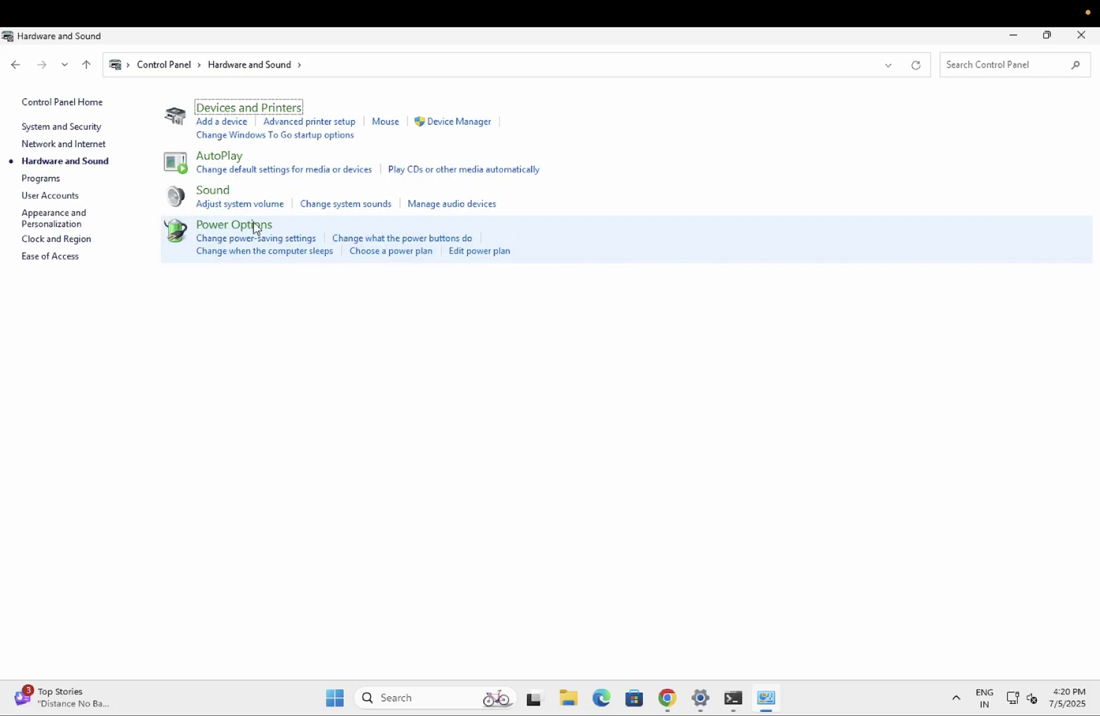
Check the Sound dialog's Playback and Recording tabs for devices, then close it and Control Panel.
left_click(213, 193)
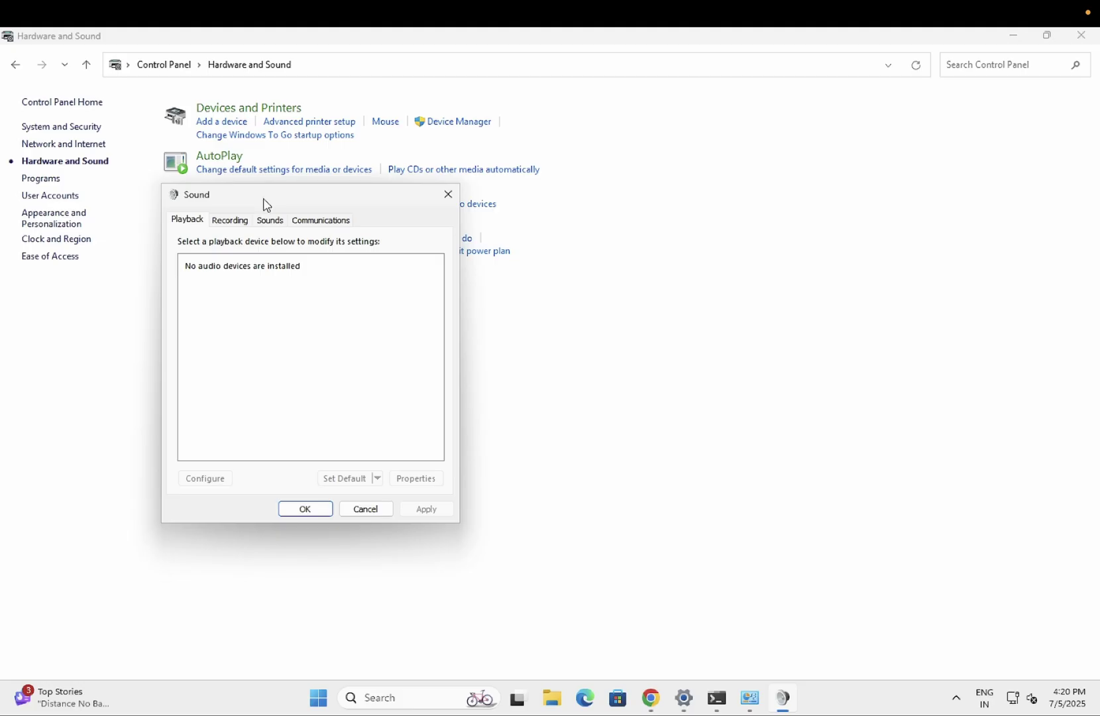
left_click_drag(263, 205, 412, 206)
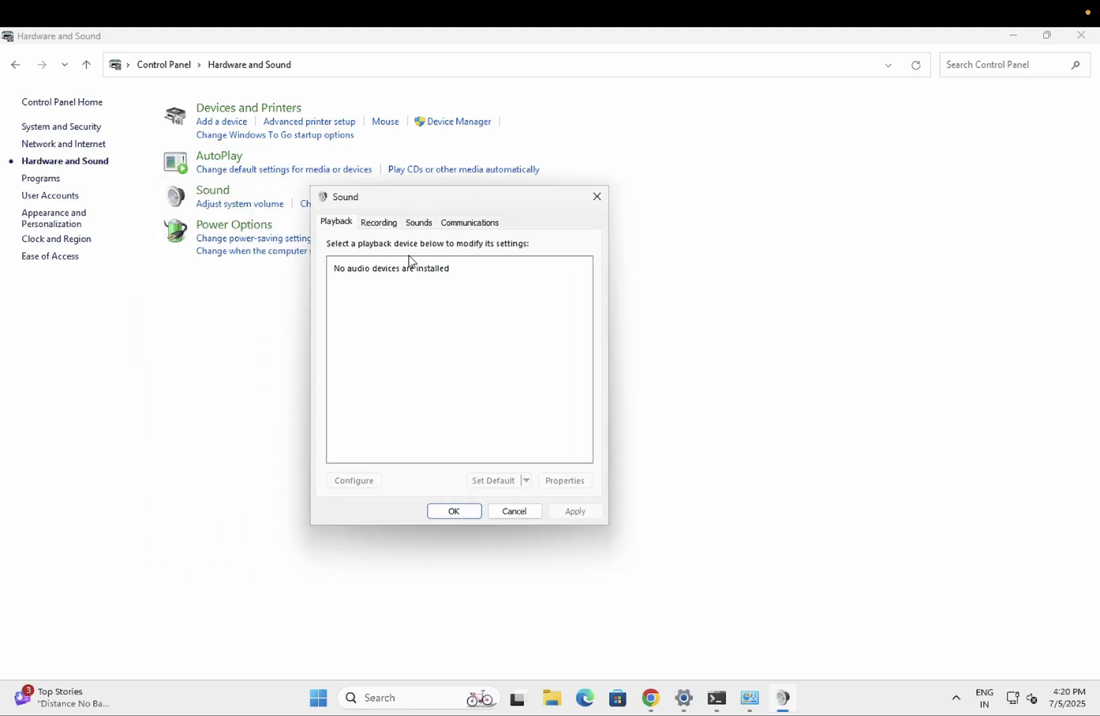
left_click(381, 222)
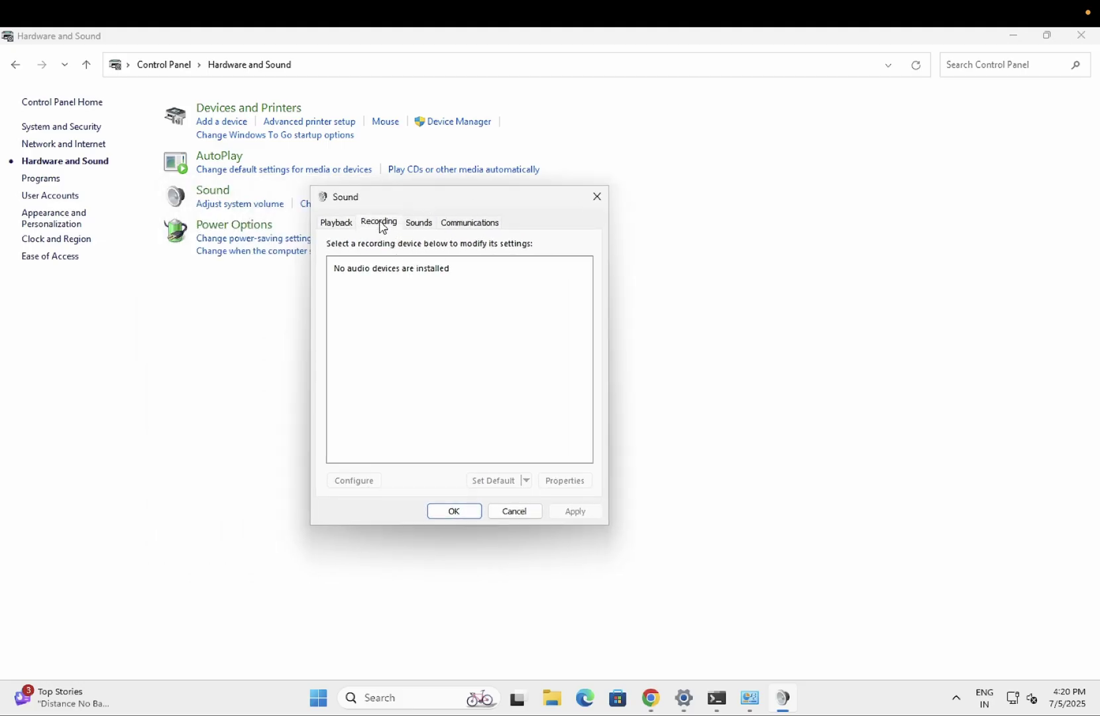
left_click(338, 225)
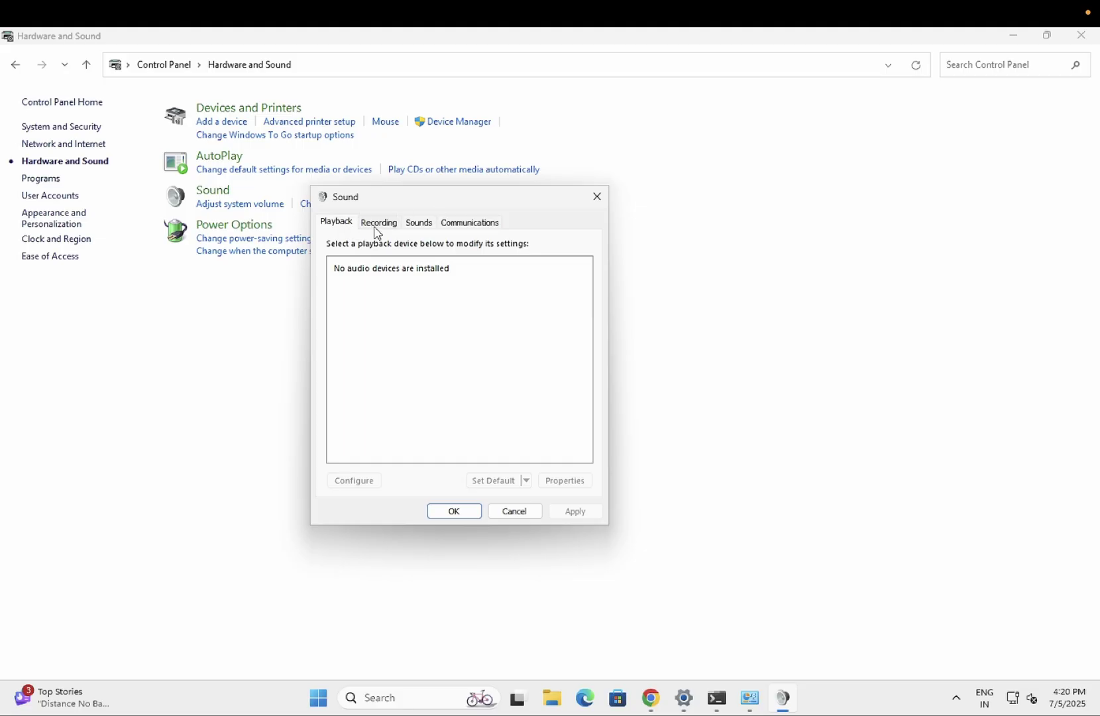
left_click(373, 226)
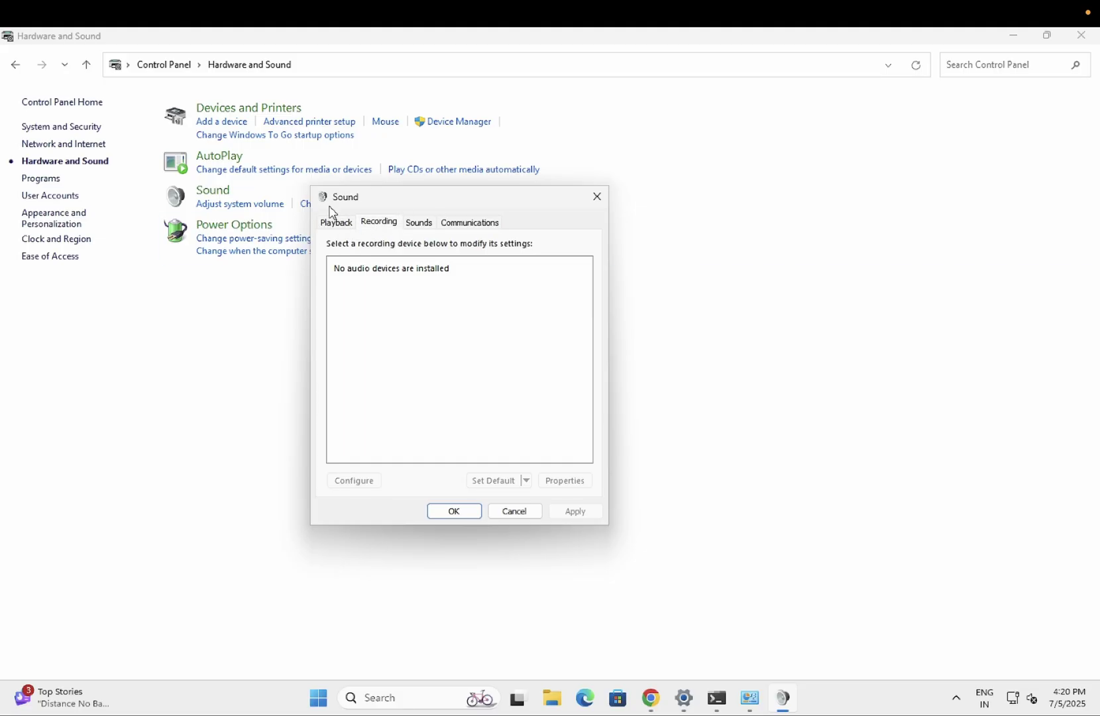
left_click(597, 196)
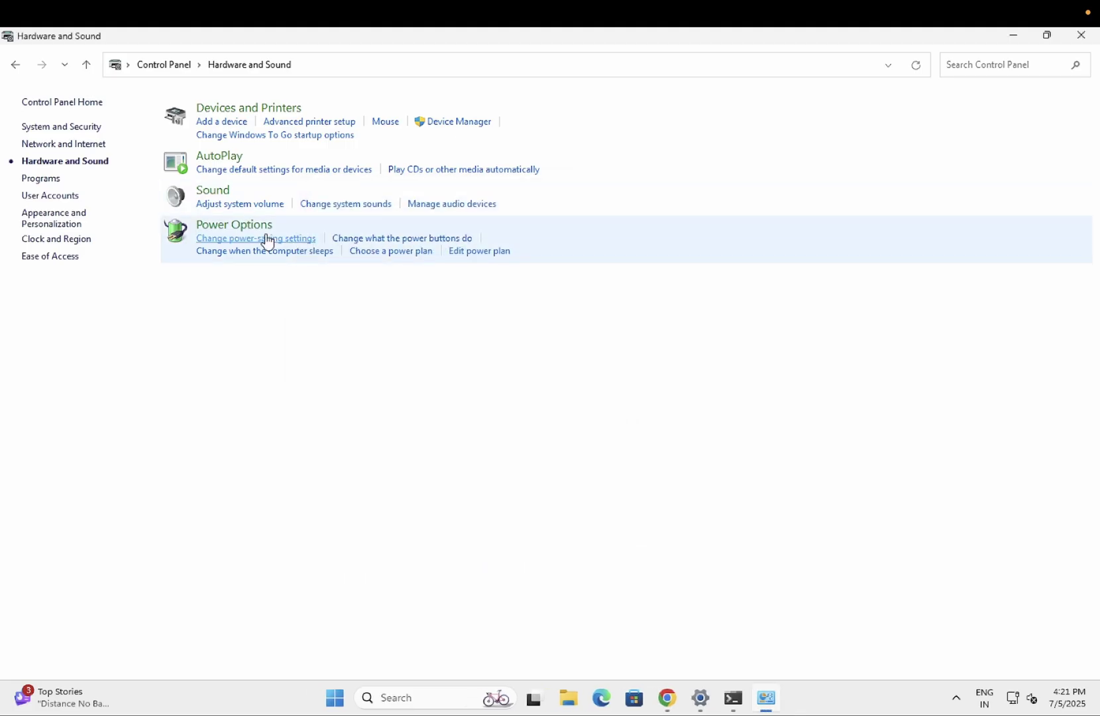
left_click(1080, 38)
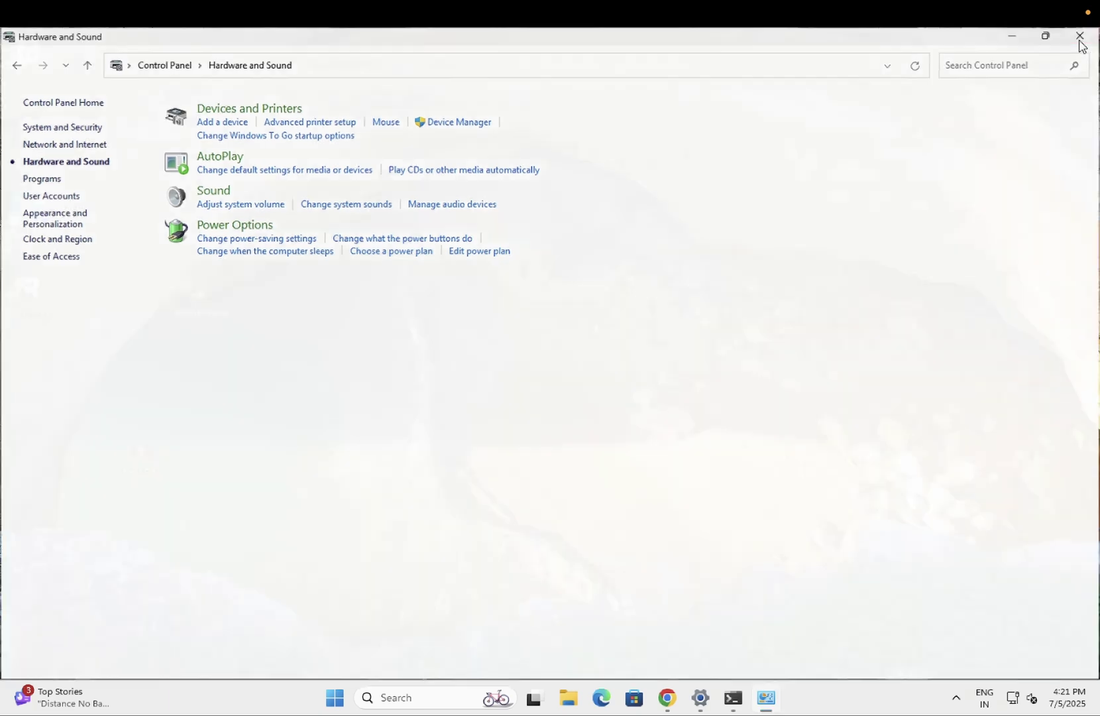
Search 'service' and run Services as administrator.
left_click(432, 689)
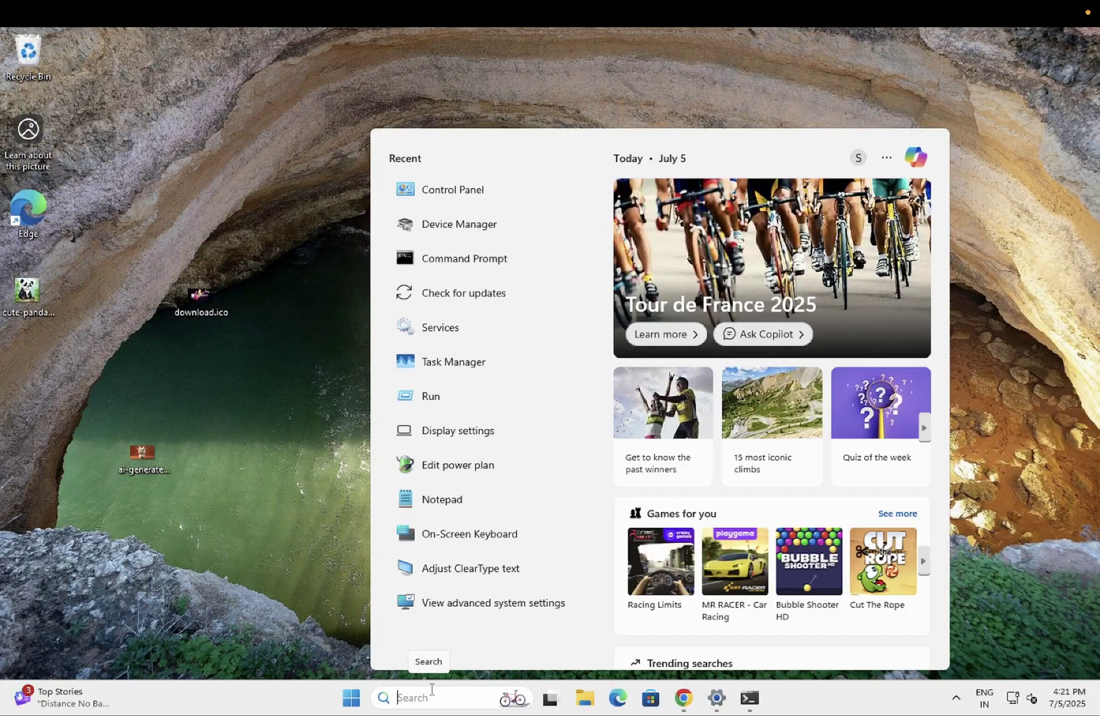
type("service")
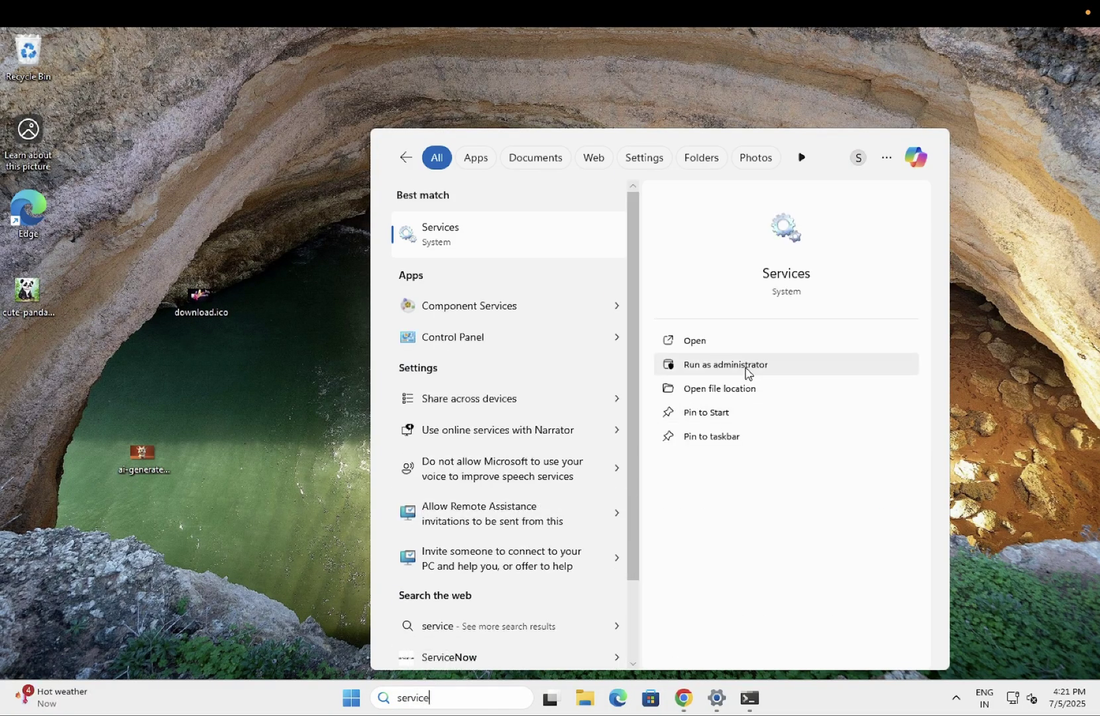
left_click(723, 371)
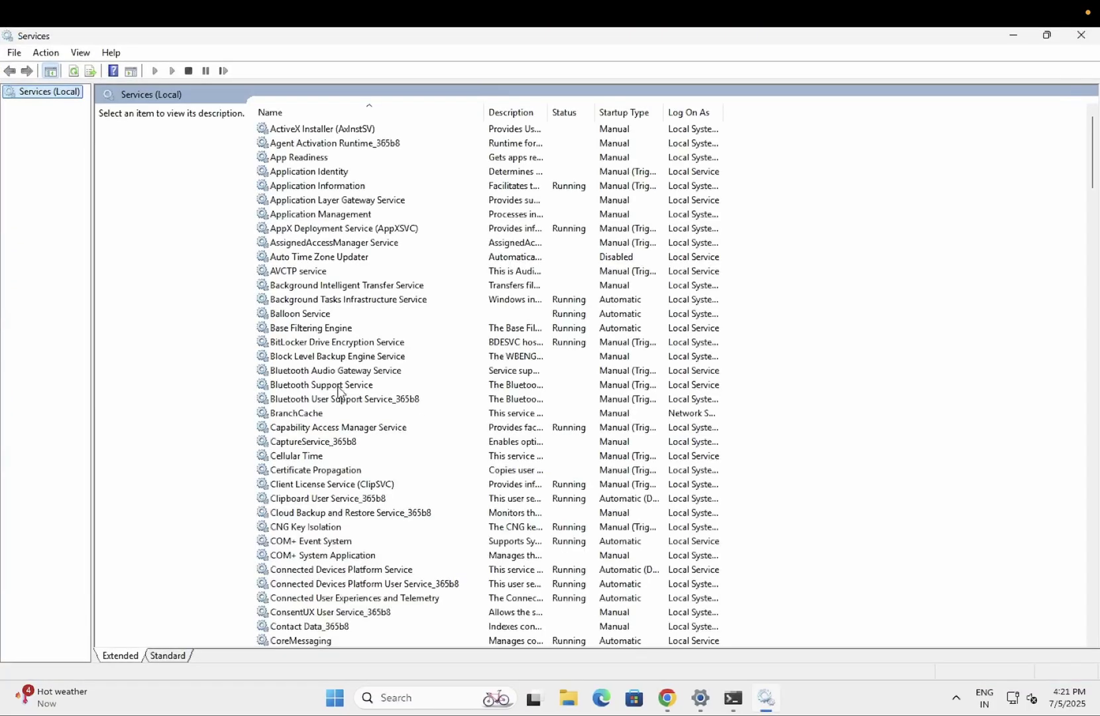
Jump to the W entries and select the Windows Audio service.
left_click(336, 385)
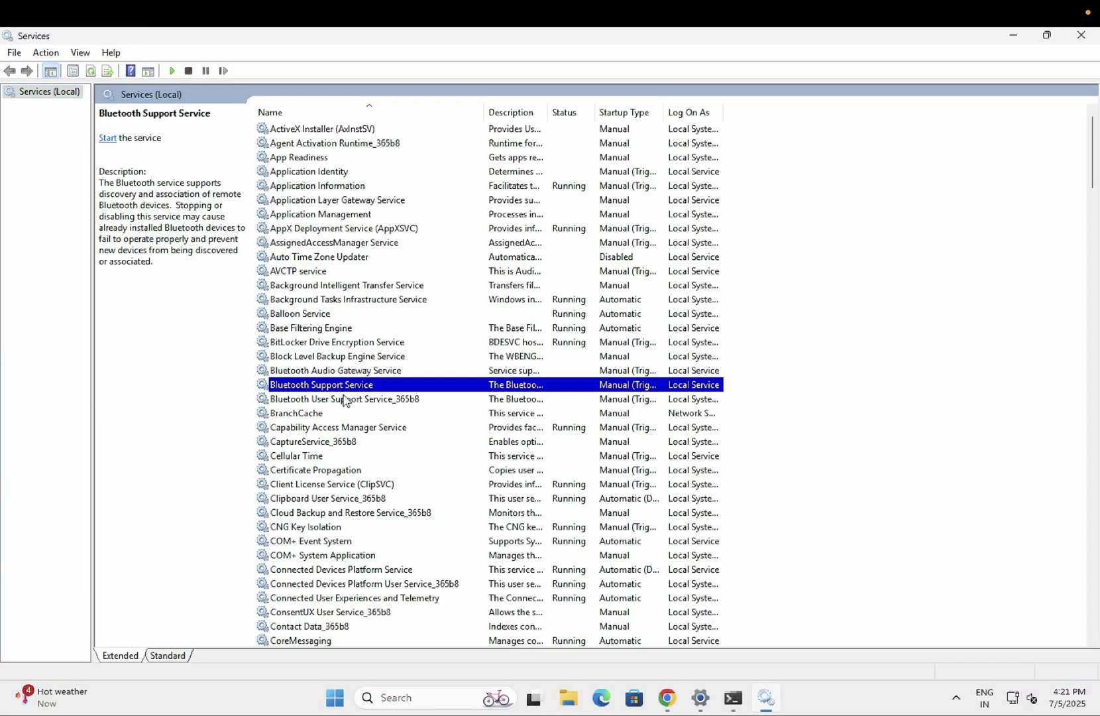
key("w")
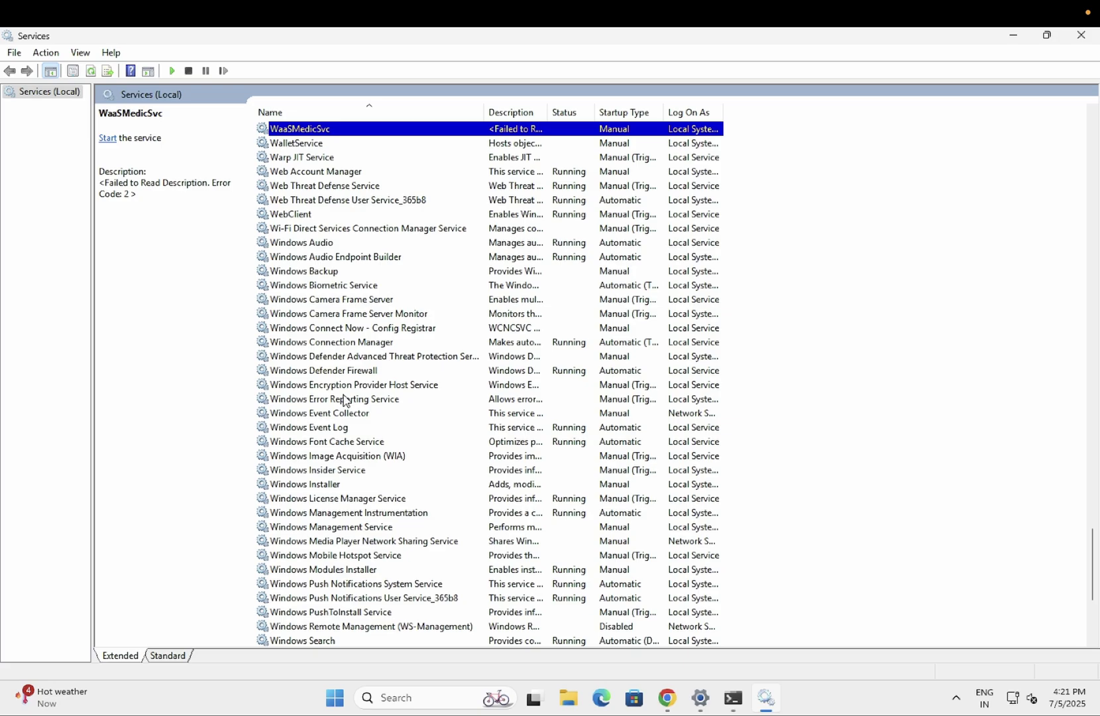
key("Down")
key("Down")
key("Down")
key("Down")
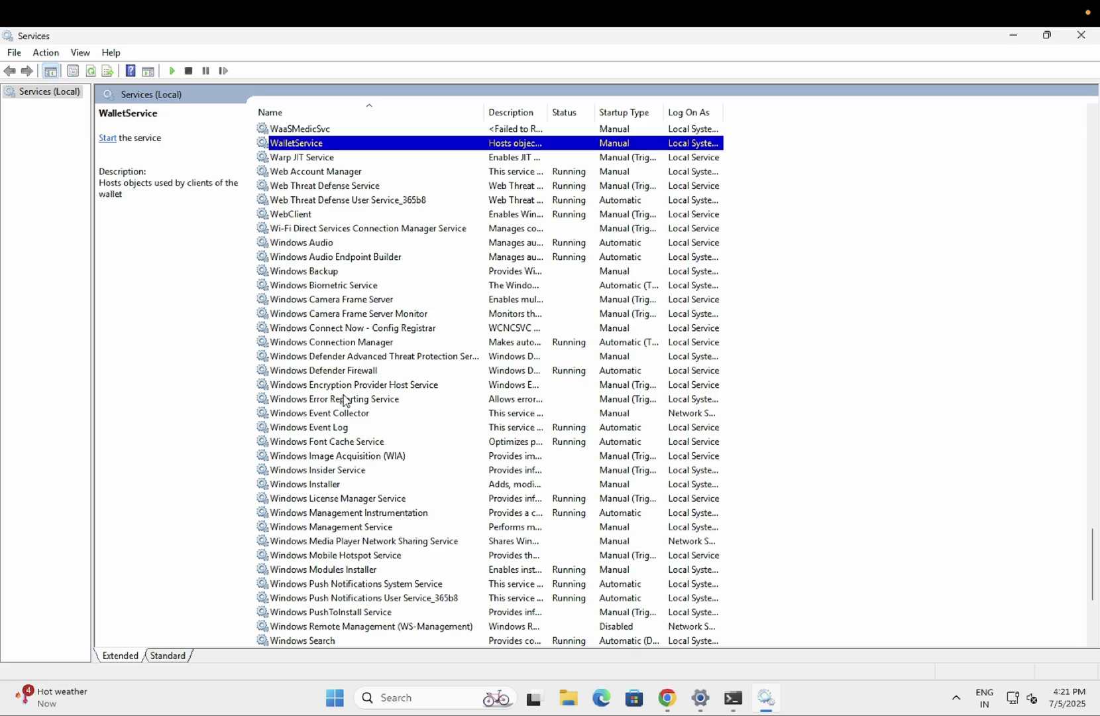
left_click(327, 245)
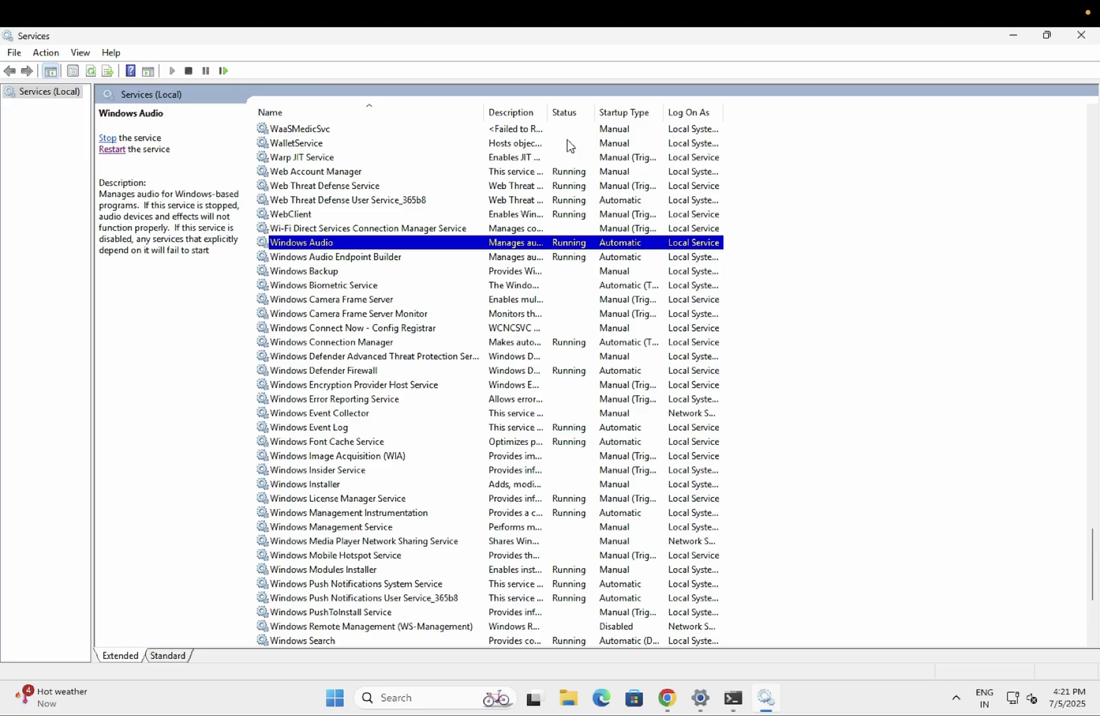
Keep Windows Audio's startup type on Automatic, apply it, and restart the service.
right_click(389, 247)
left_click(431, 389)
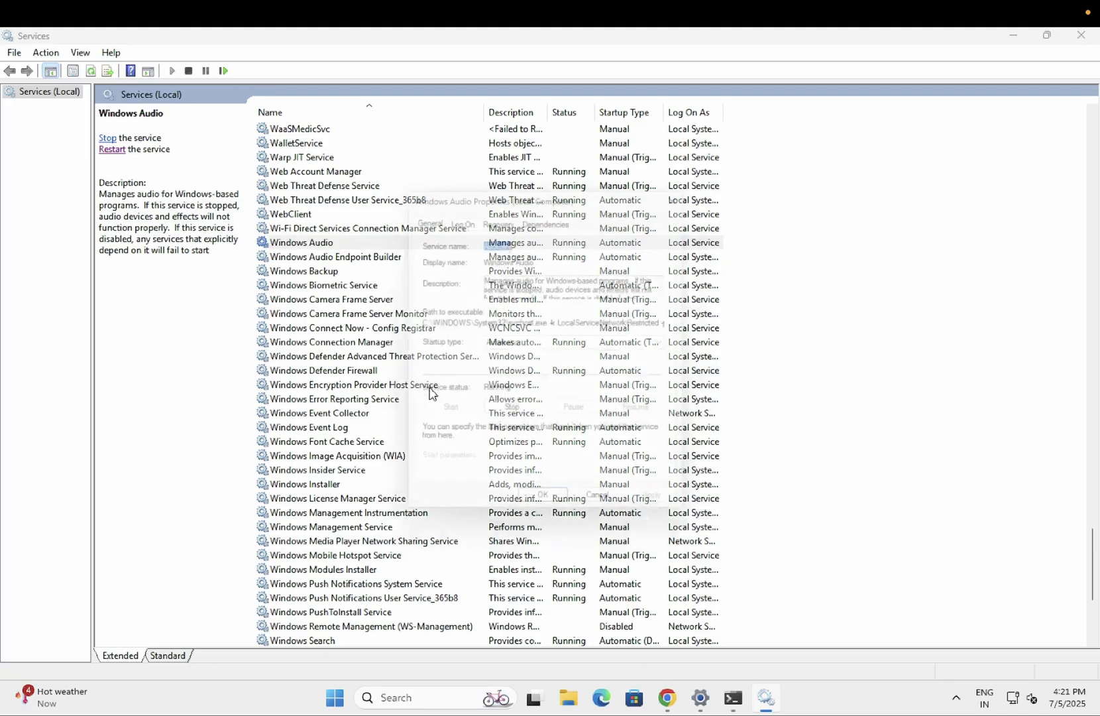
left_click(510, 344)
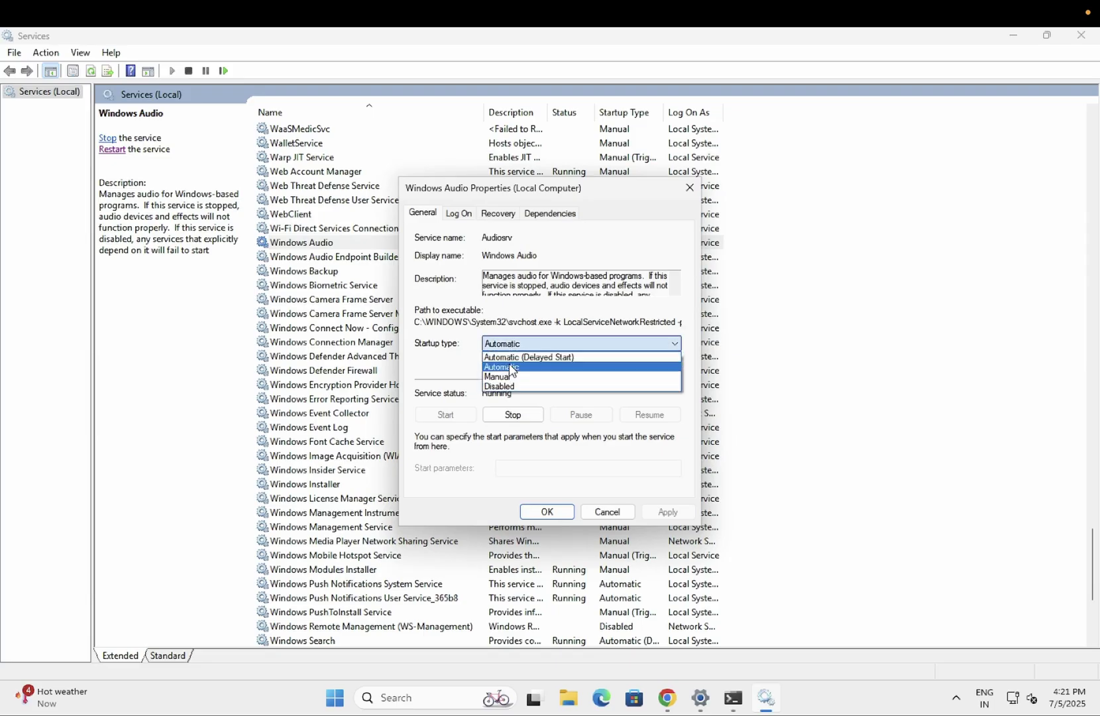
left_click(510, 368)
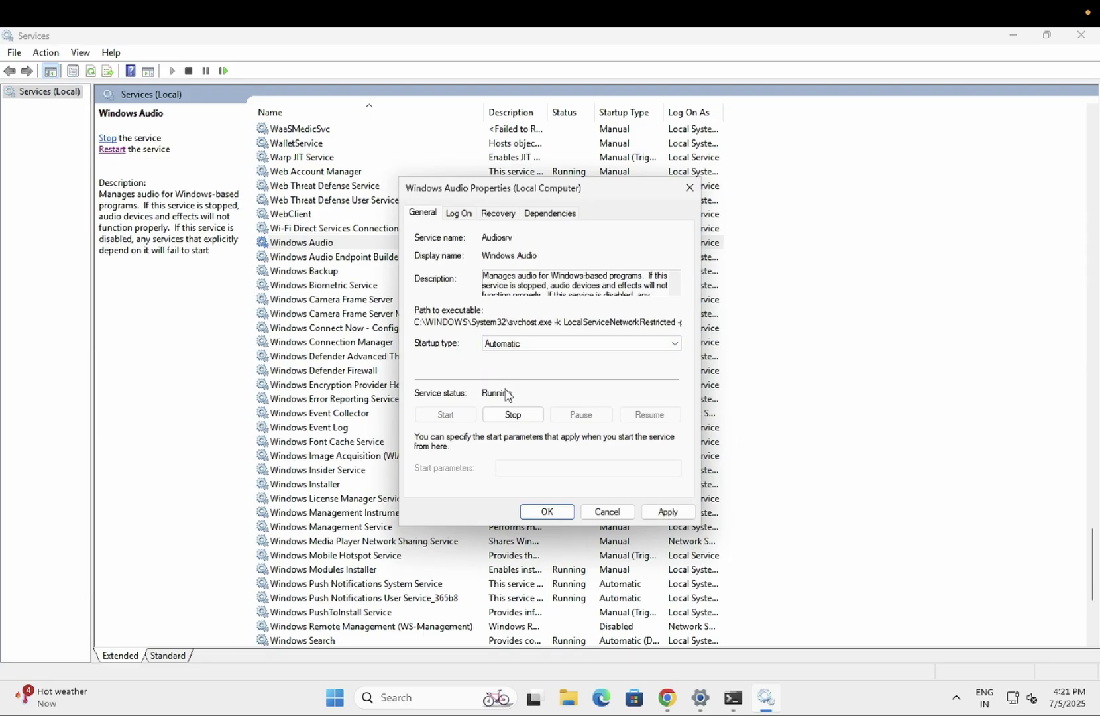
left_click(666, 516)
left_click(552, 512)
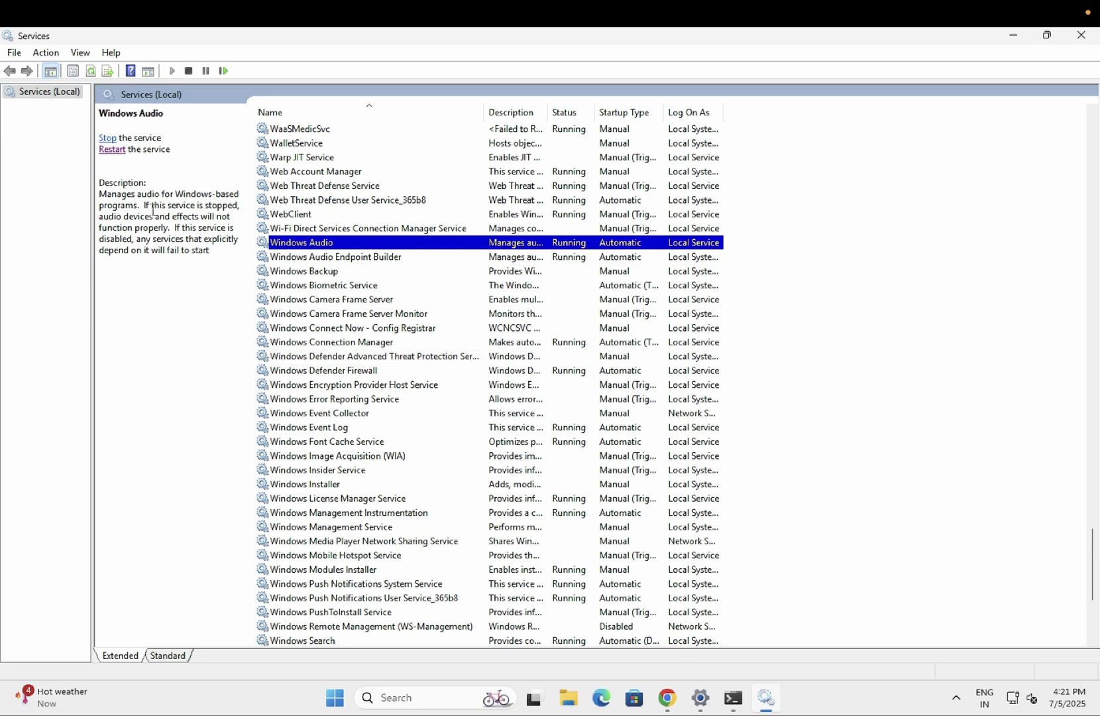
left_click(113, 149)
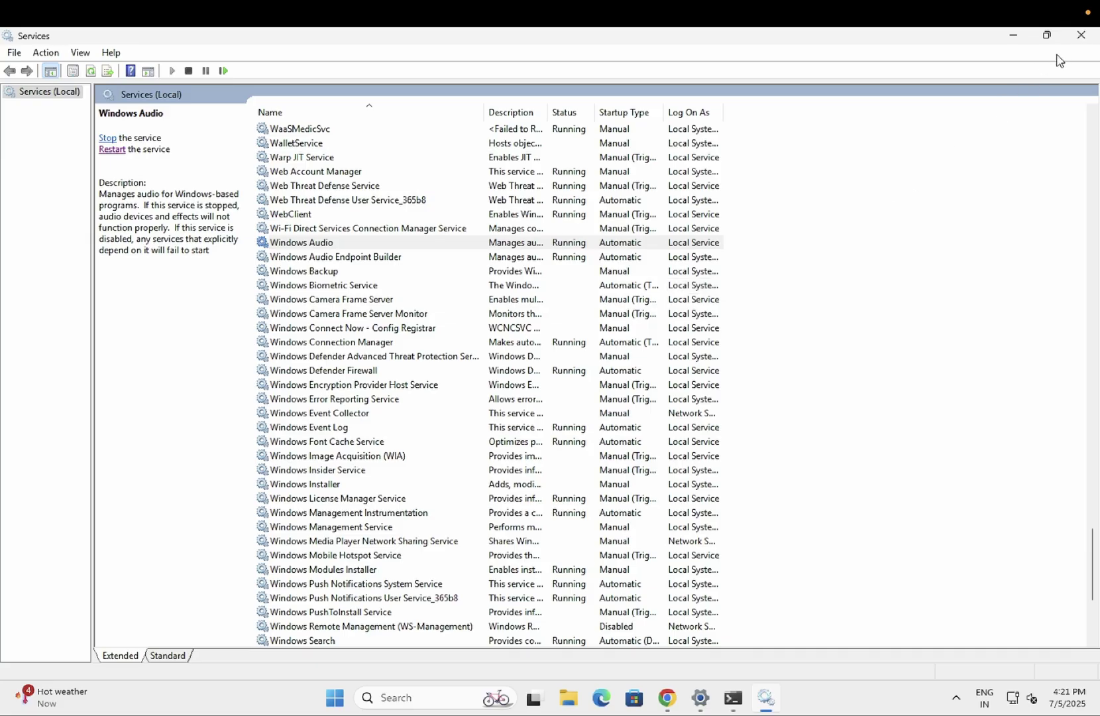
Close Services and go to Troubleshoot settings' Other troubleshooters page.
left_click(1082, 36)
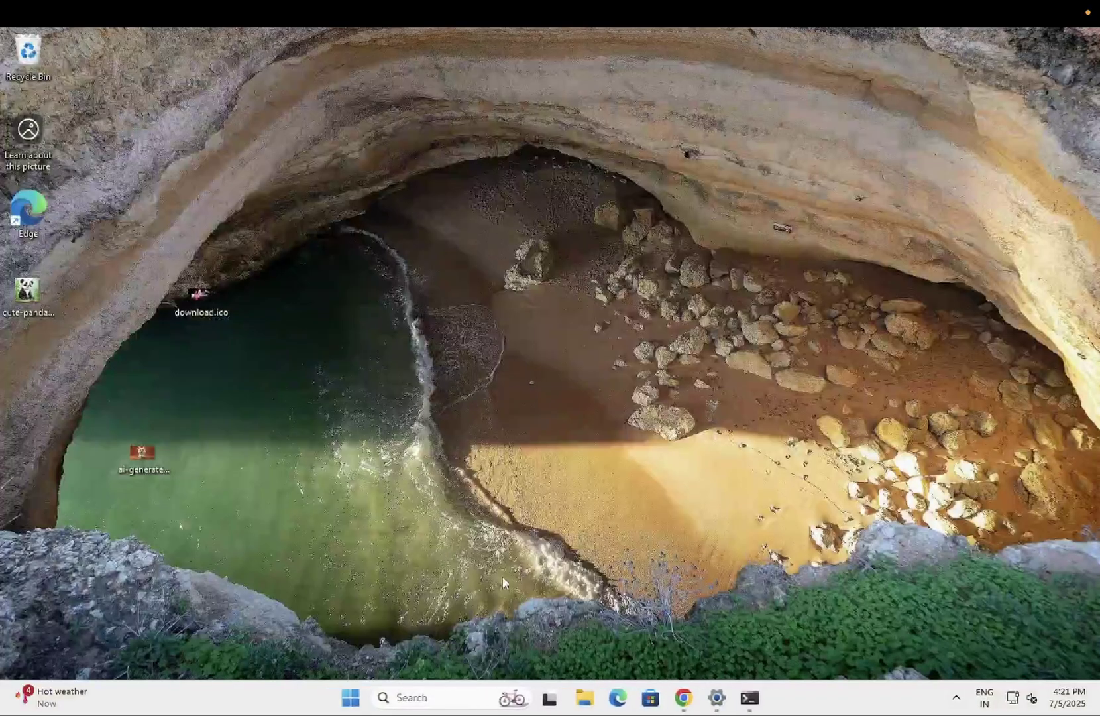
left_click(425, 700)
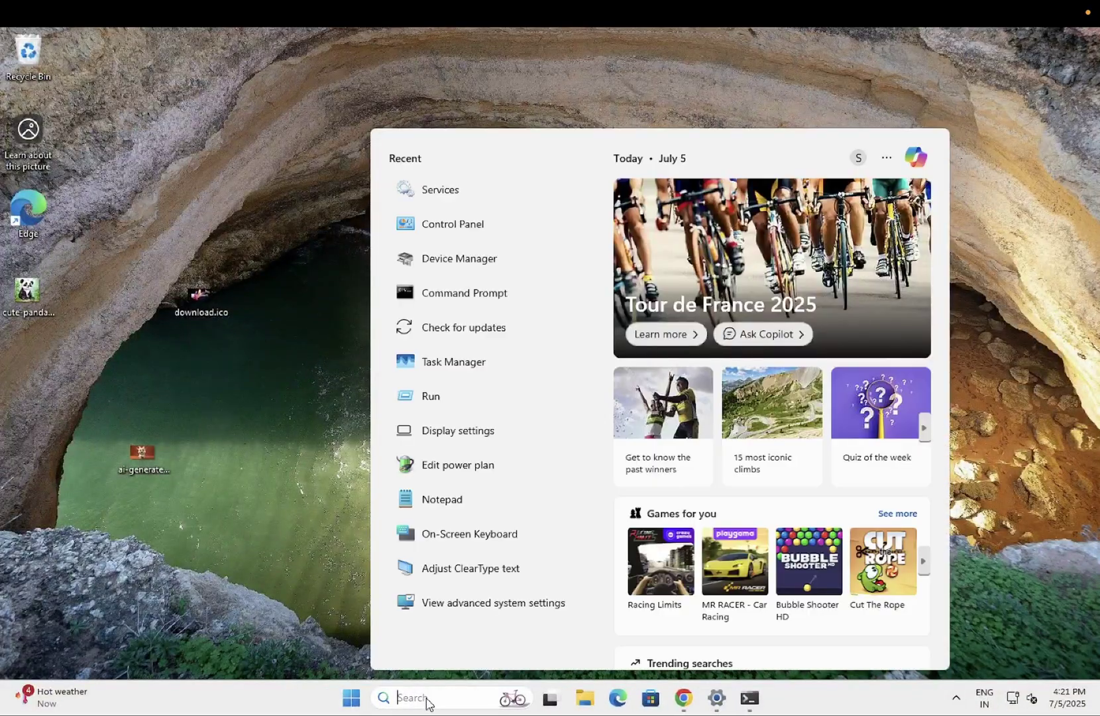
type("troush")
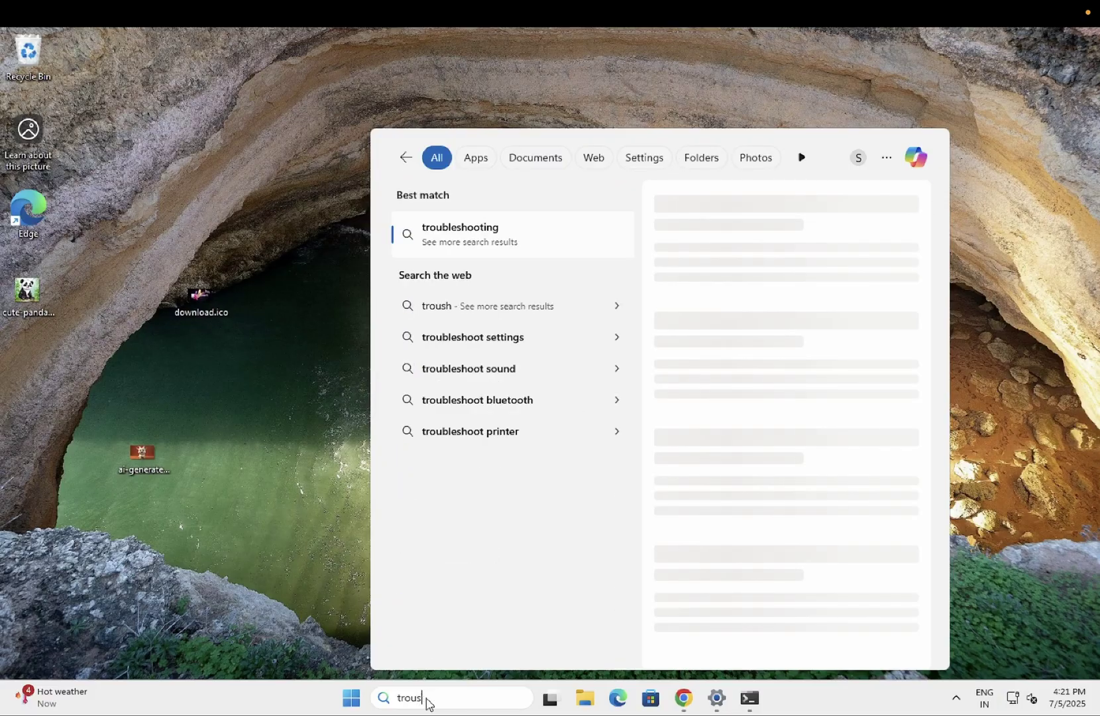
key("BackSpace")
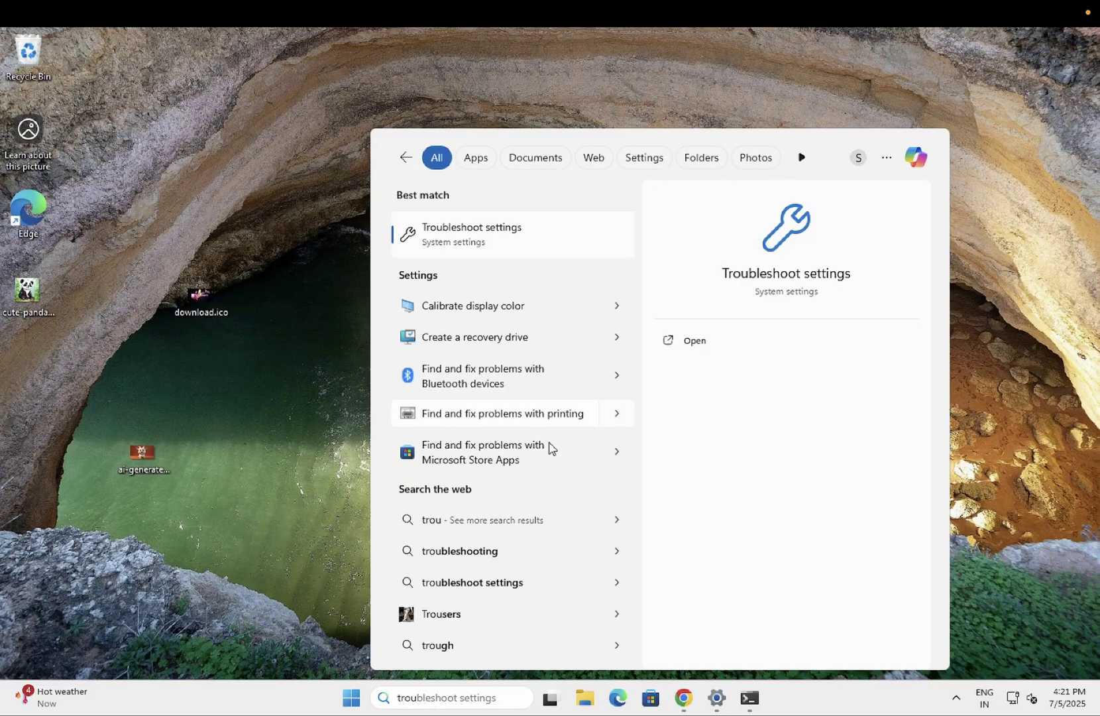
left_click(482, 241)
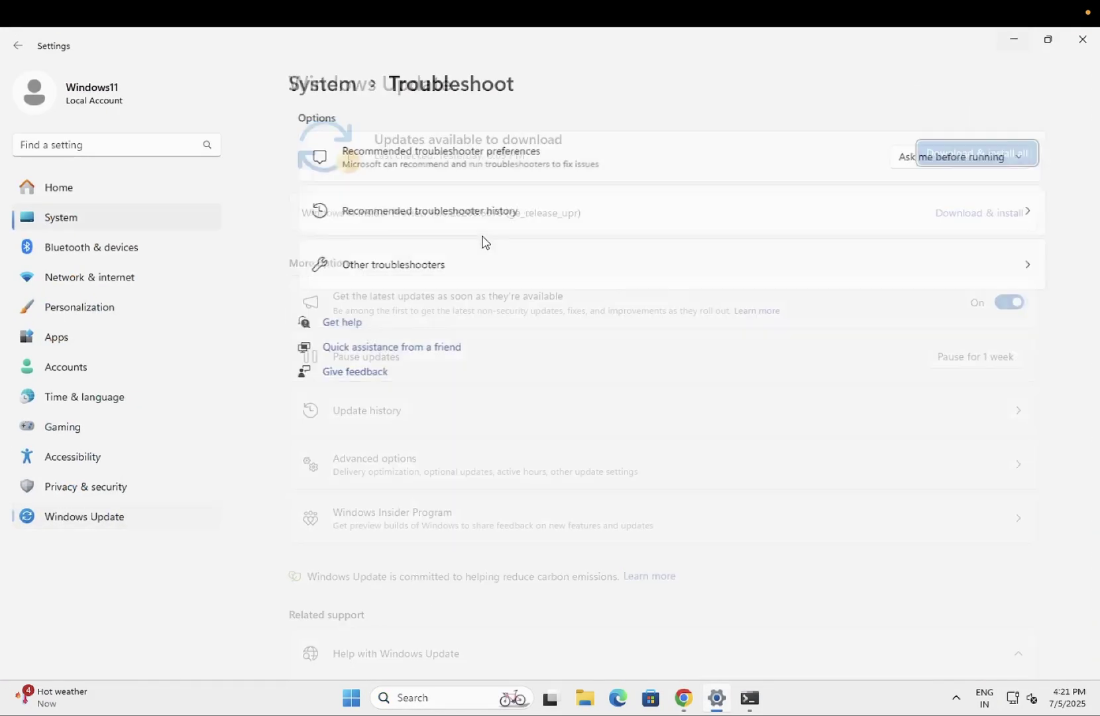
left_click(413, 275)
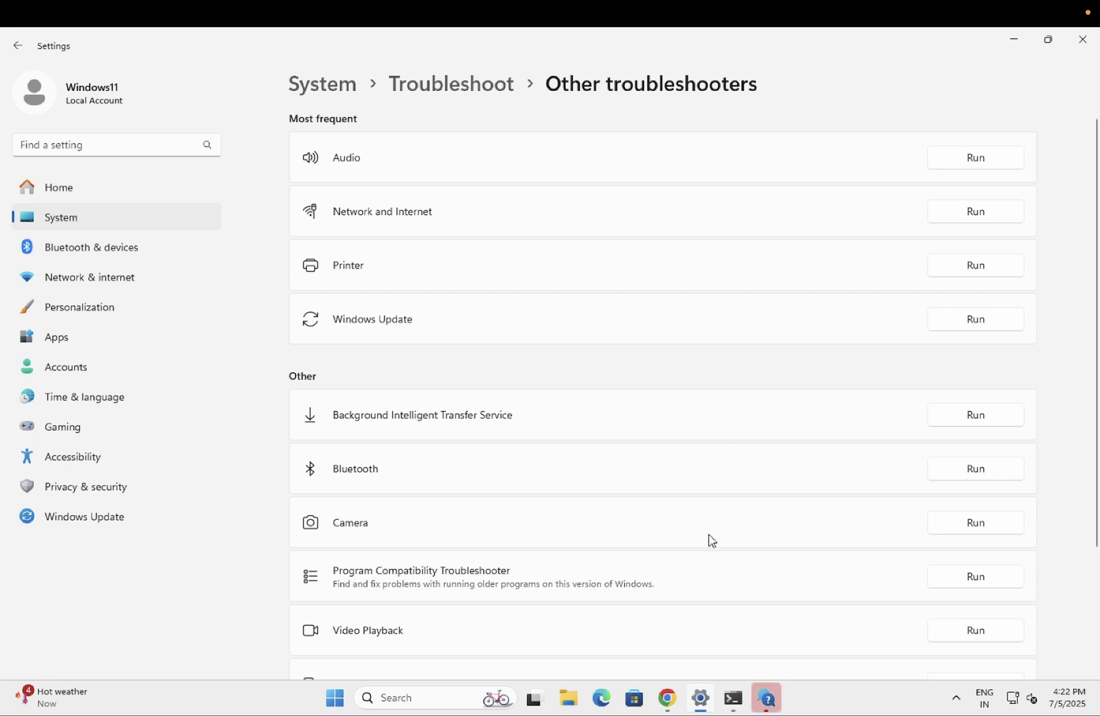
Run Get Help's audio troubleshooter: Yes to diagnostics, no beep heard, Yes to driver update.
left_click(769, 701)
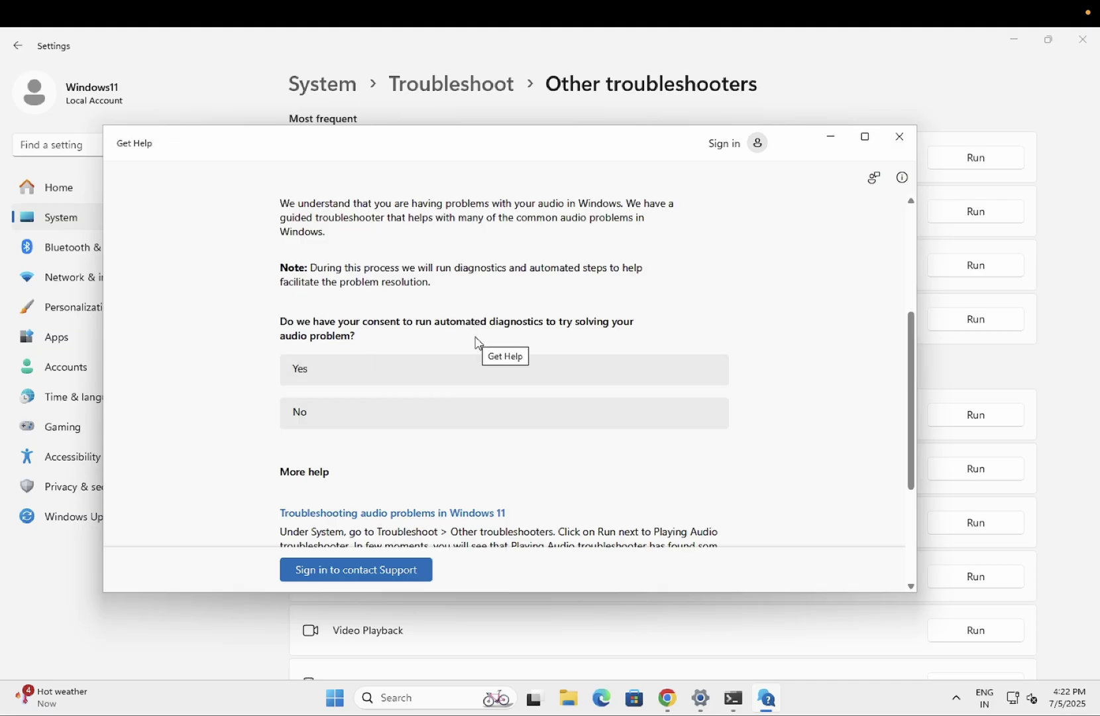
left_click(385, 375)
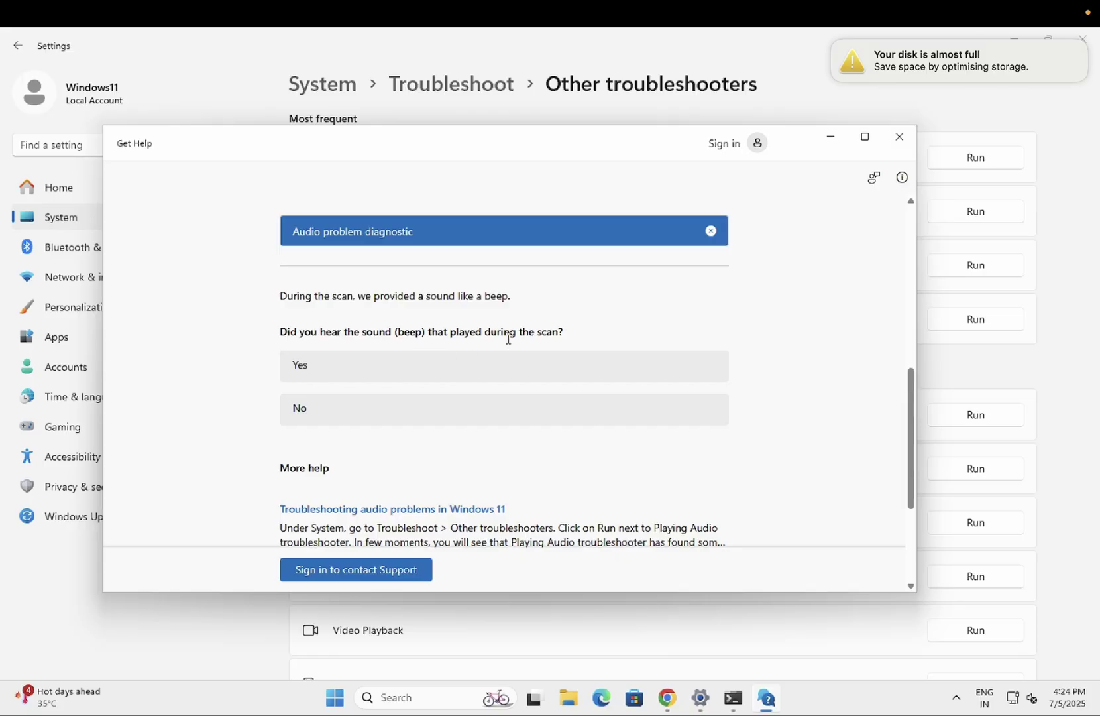
left_click(383, 416)
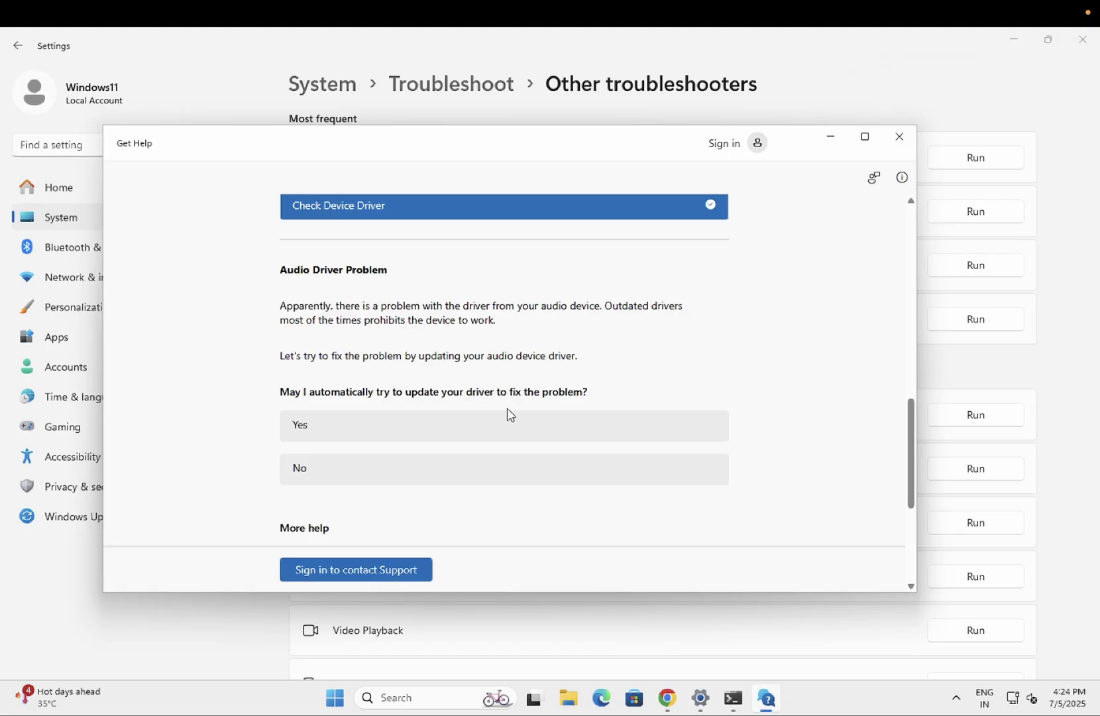
left_click(422, 437)
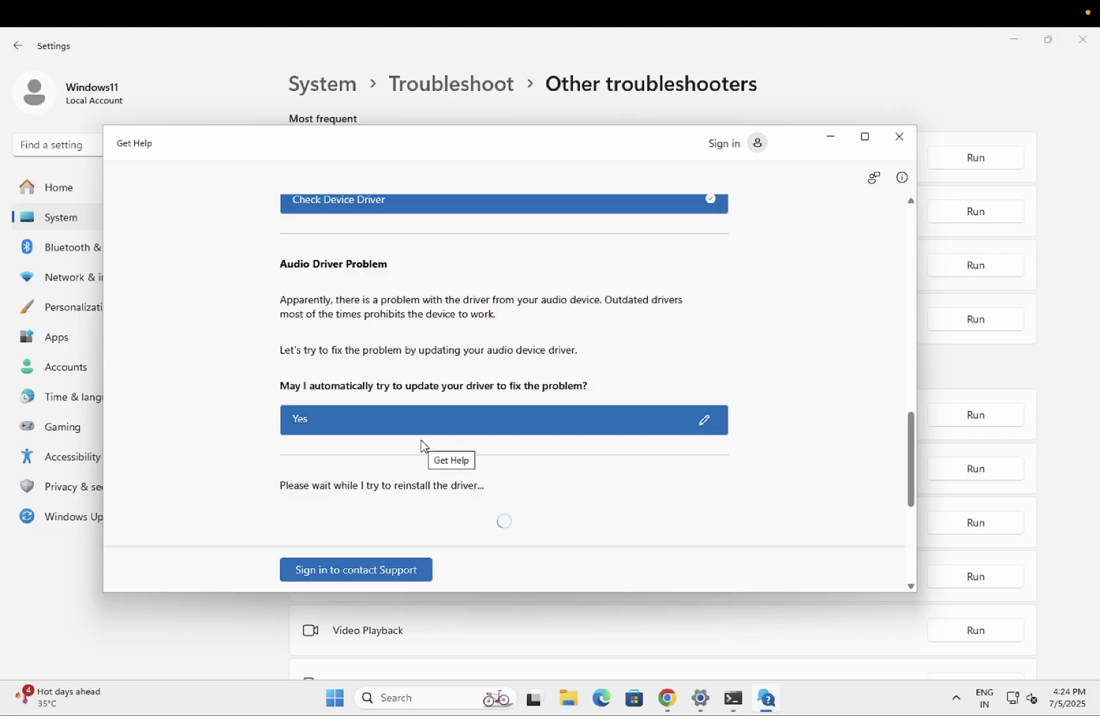
Review the troubleshooter's results and choose Talk to an agent.
scroll(421, 446, "up", 1)
scroll(421, 445, "down", 3)
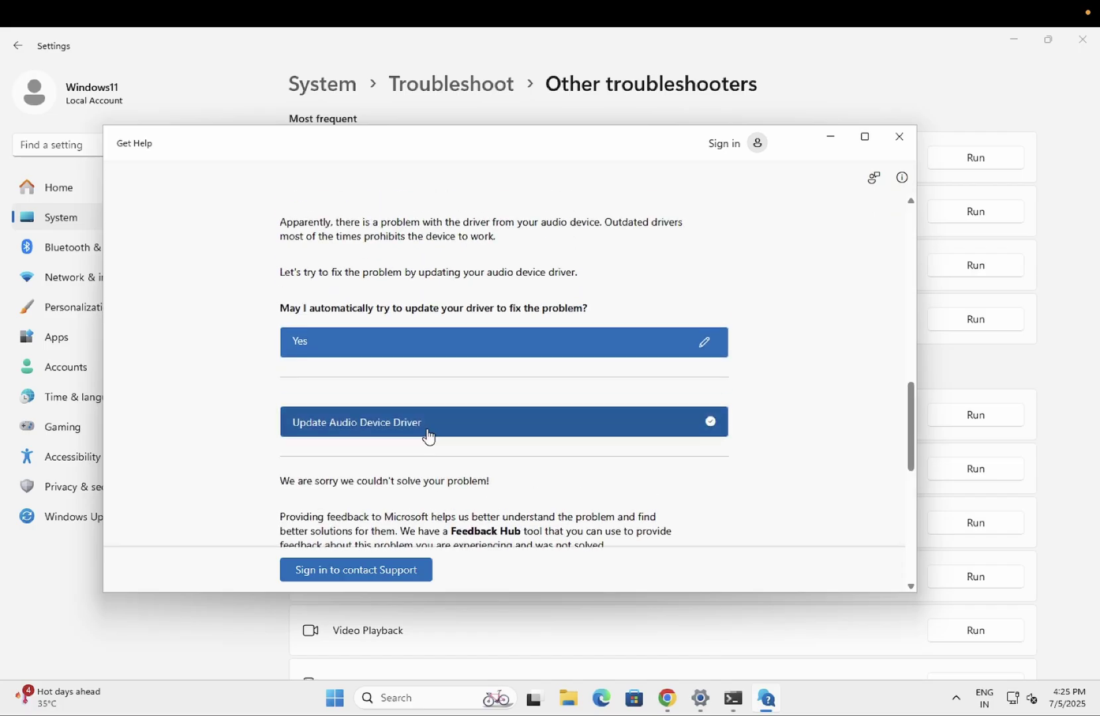
scroll(429, 434, "down", 2)
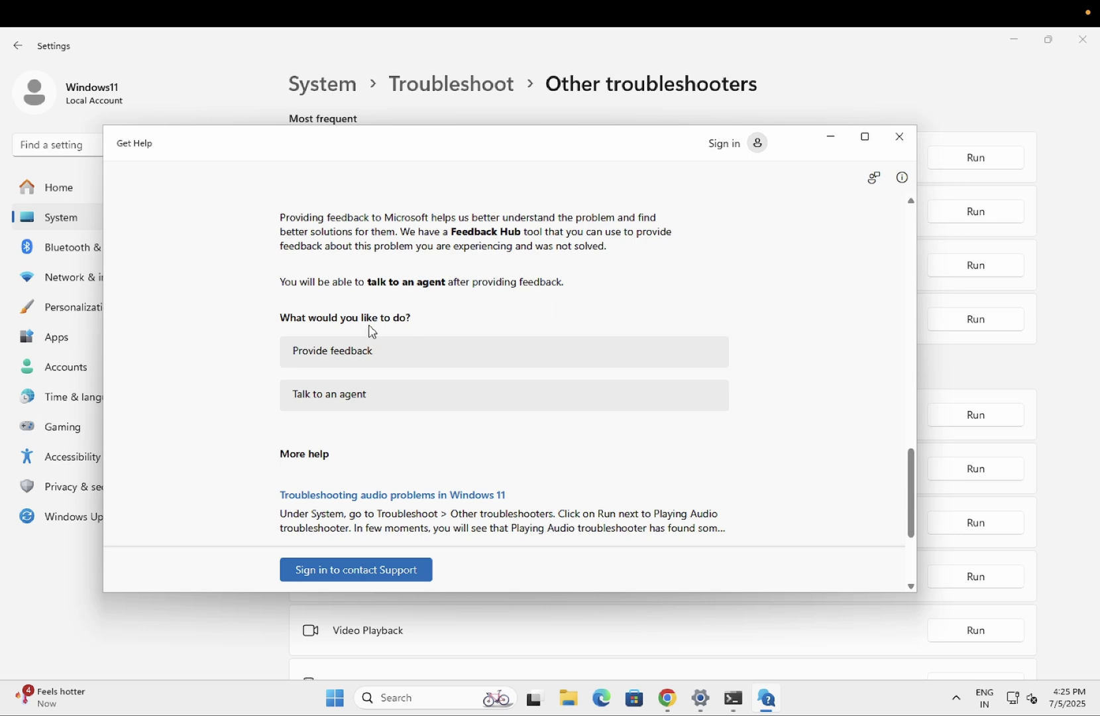
left_click(366, 393)
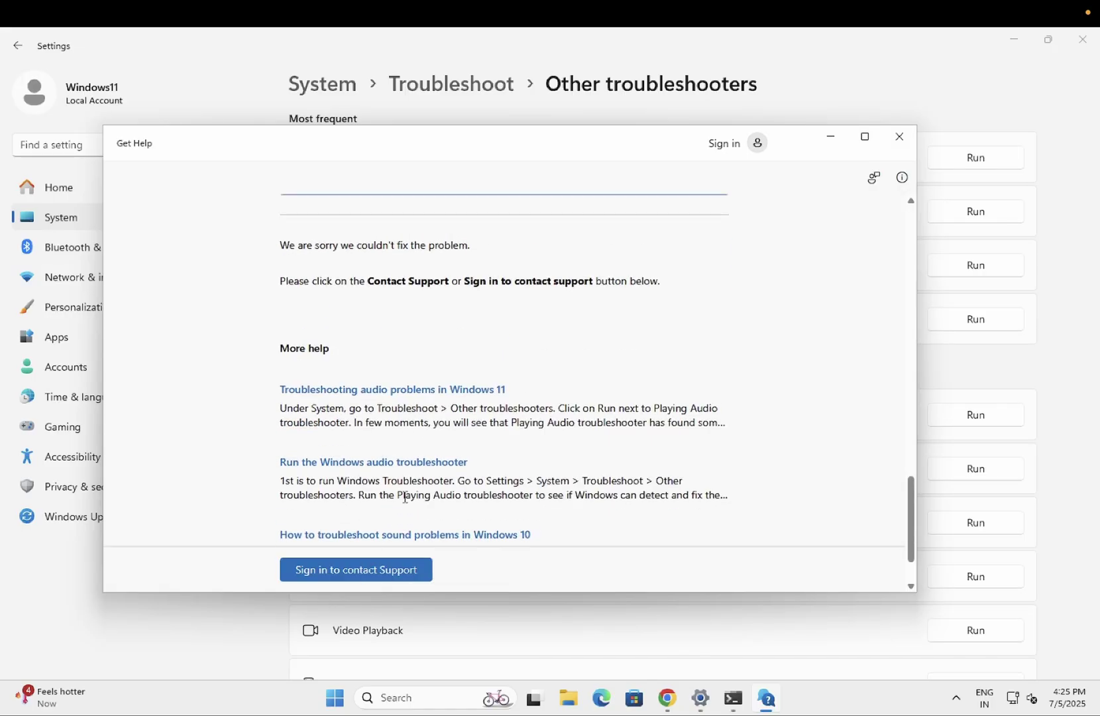
Close Get Help and view the Windows Update page in Settings.
left_click(900, 137)
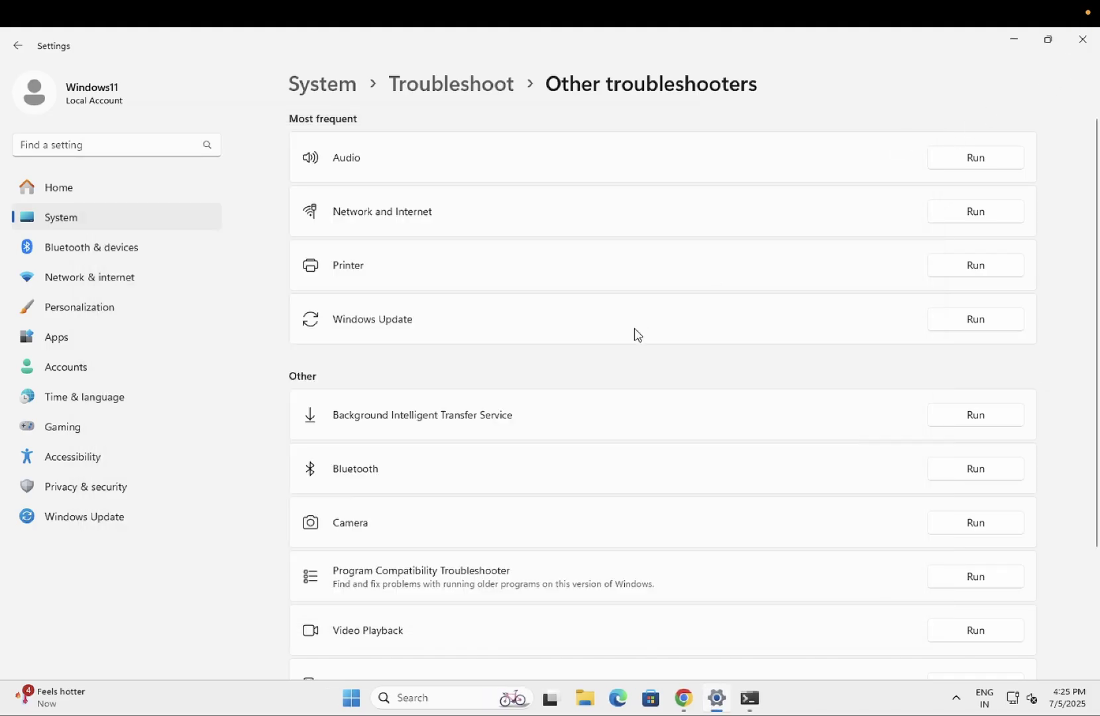
left_click(128, 530)
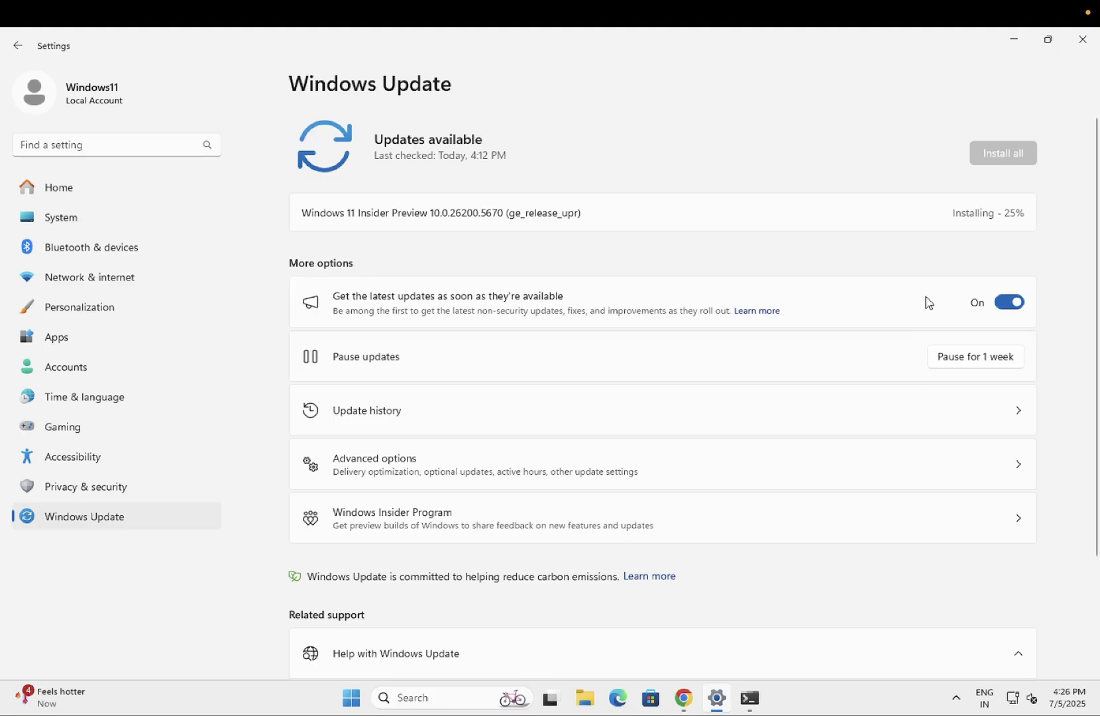
Minimize Settings and open Device Manager by searching 'devi'.
left_click(1014, 51)
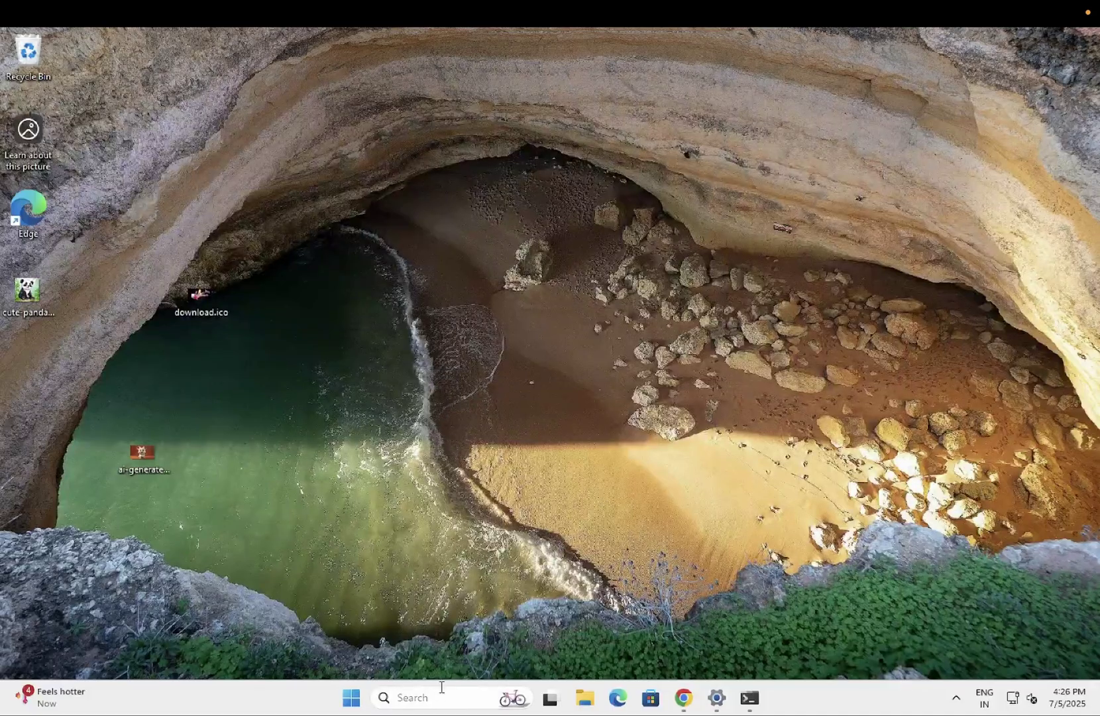
left_click(441, 687)
type("de")
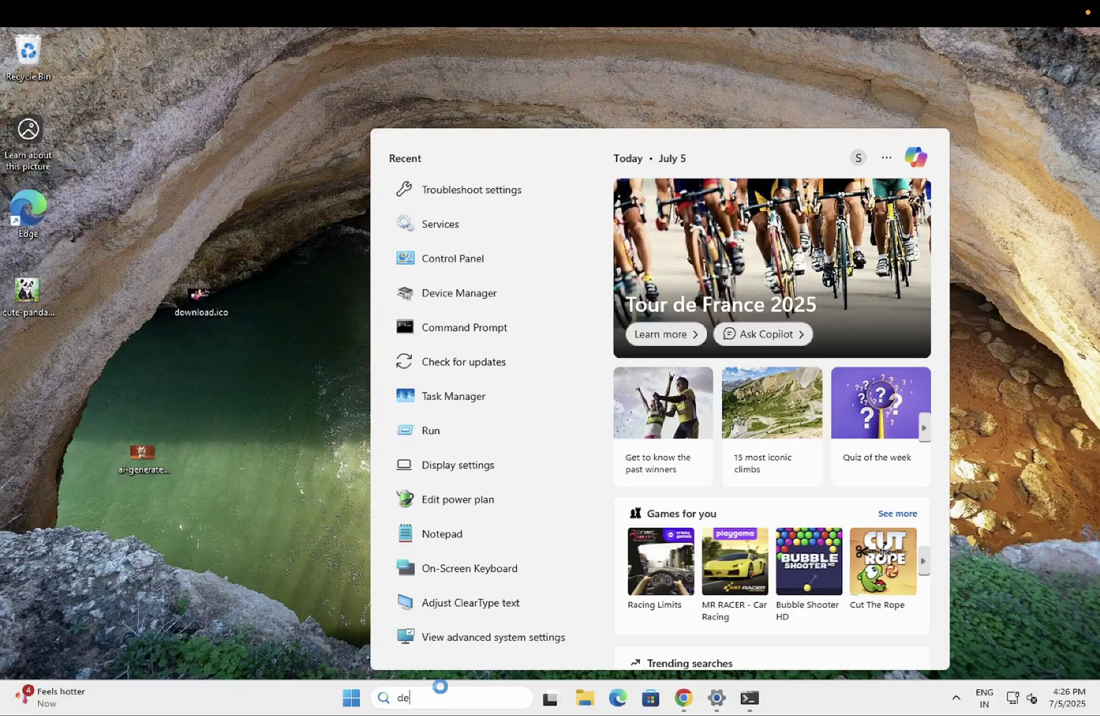
type("vi")
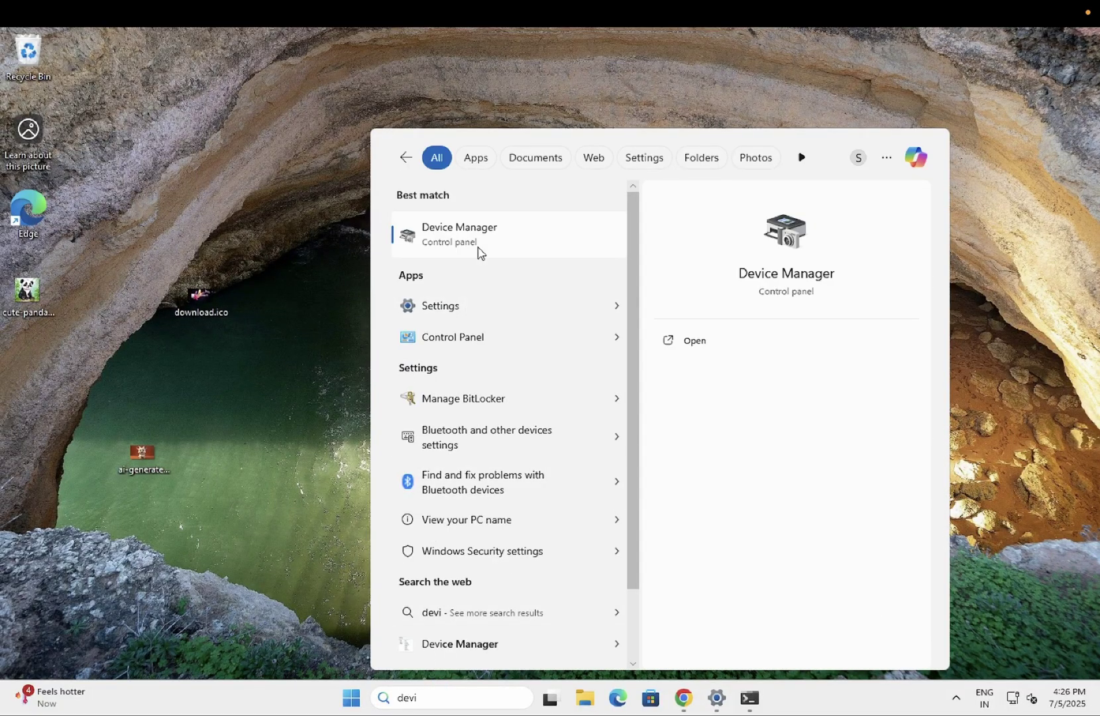
left_click(478, 246)
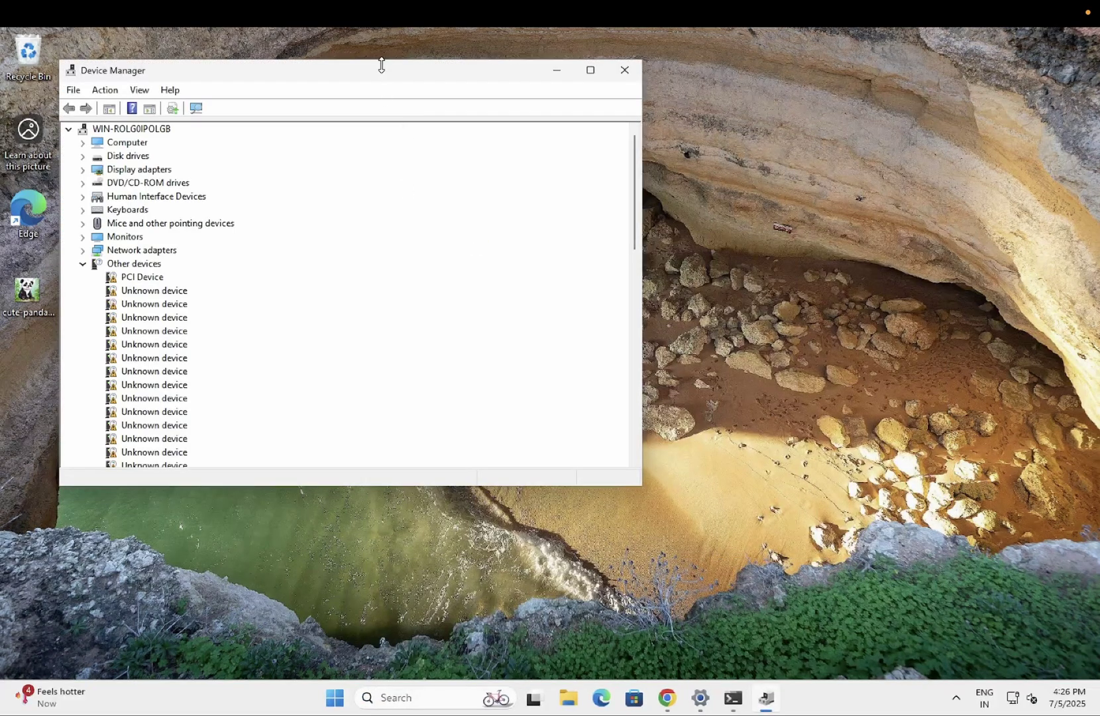
left_click_drag(380, 75, 521, 113)
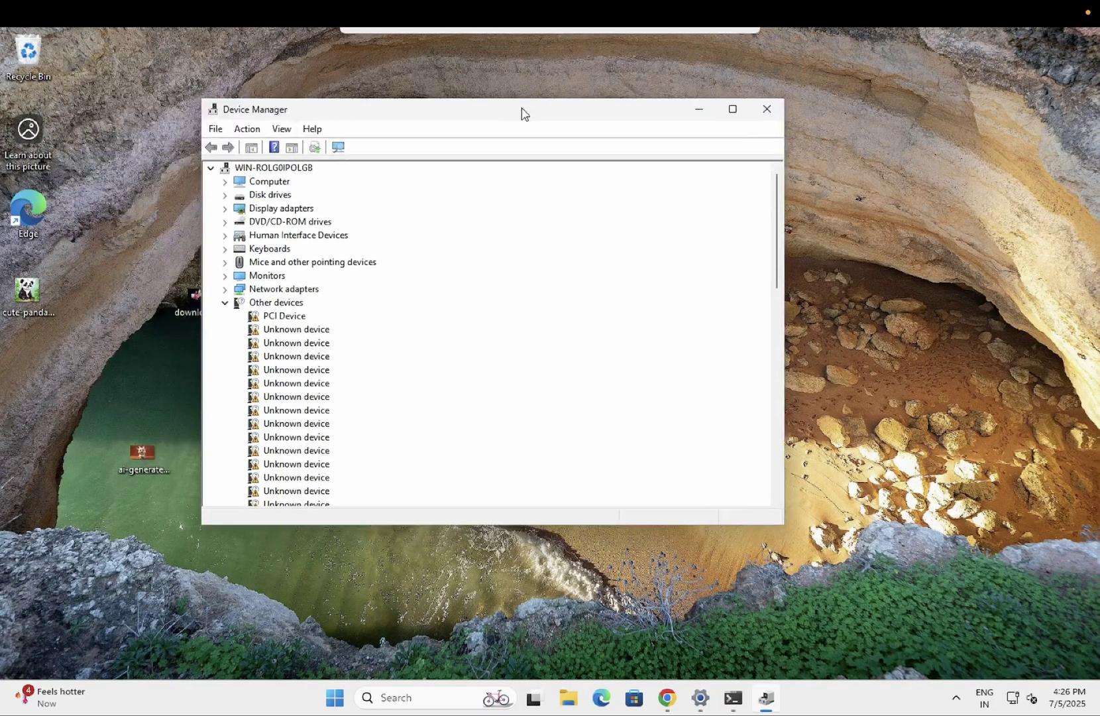
Scan for hardware changes from the computer's root entry.
left_click(267, 171)
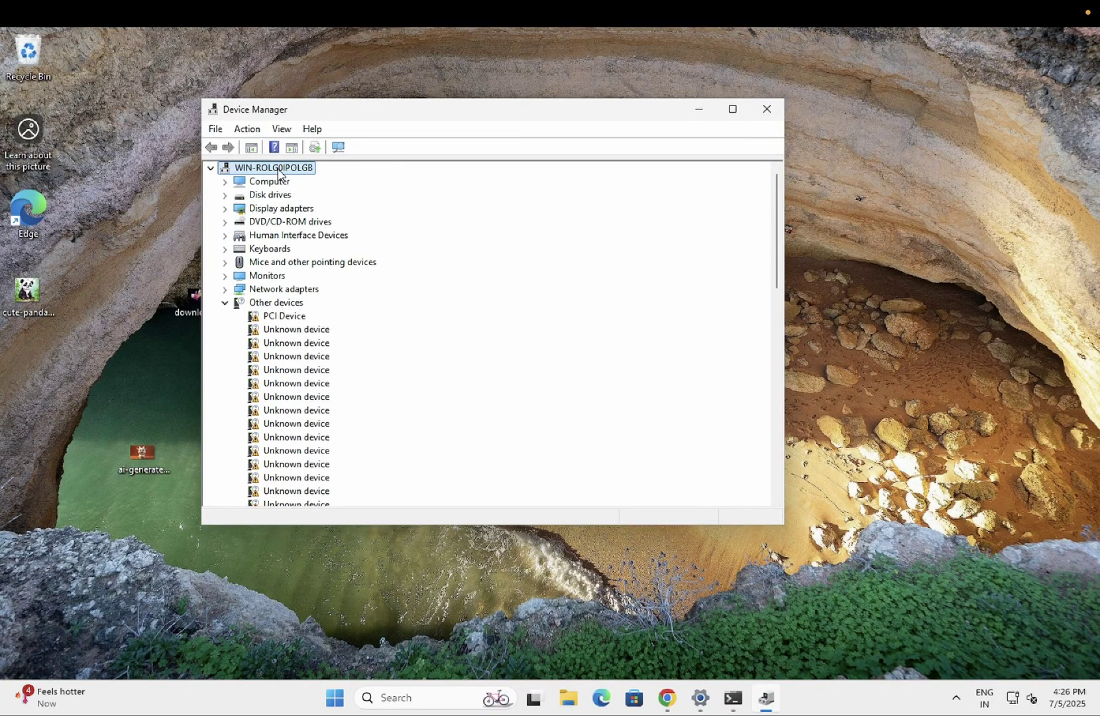
left_click(250, 131)
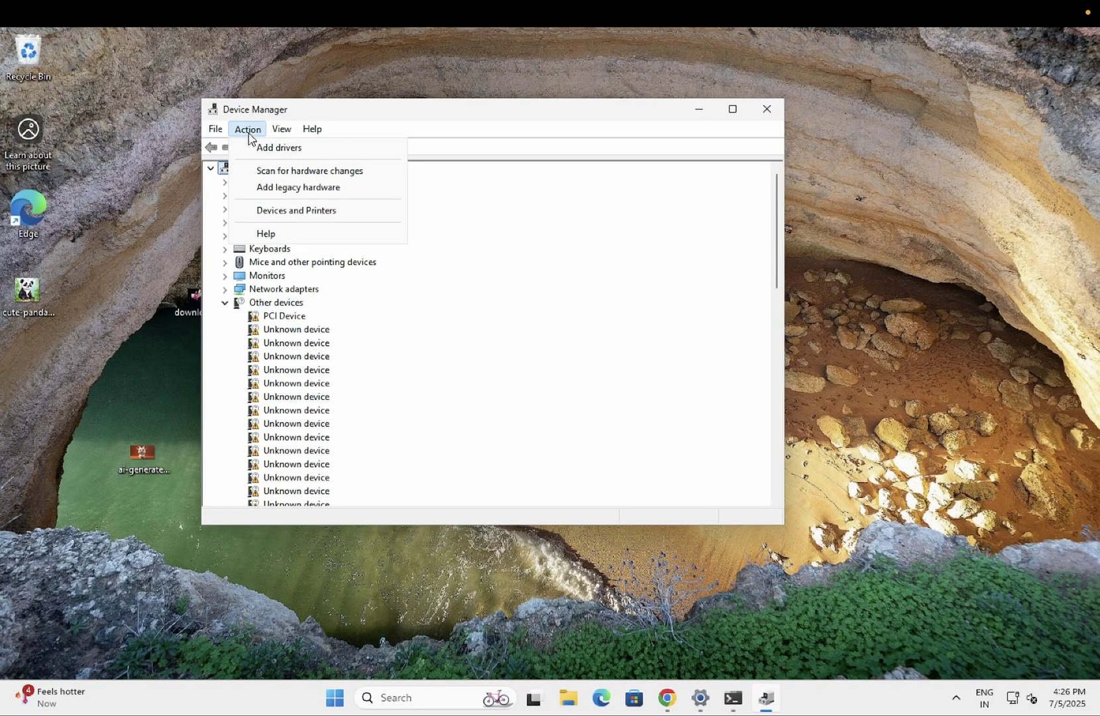
left_click(290, 171)
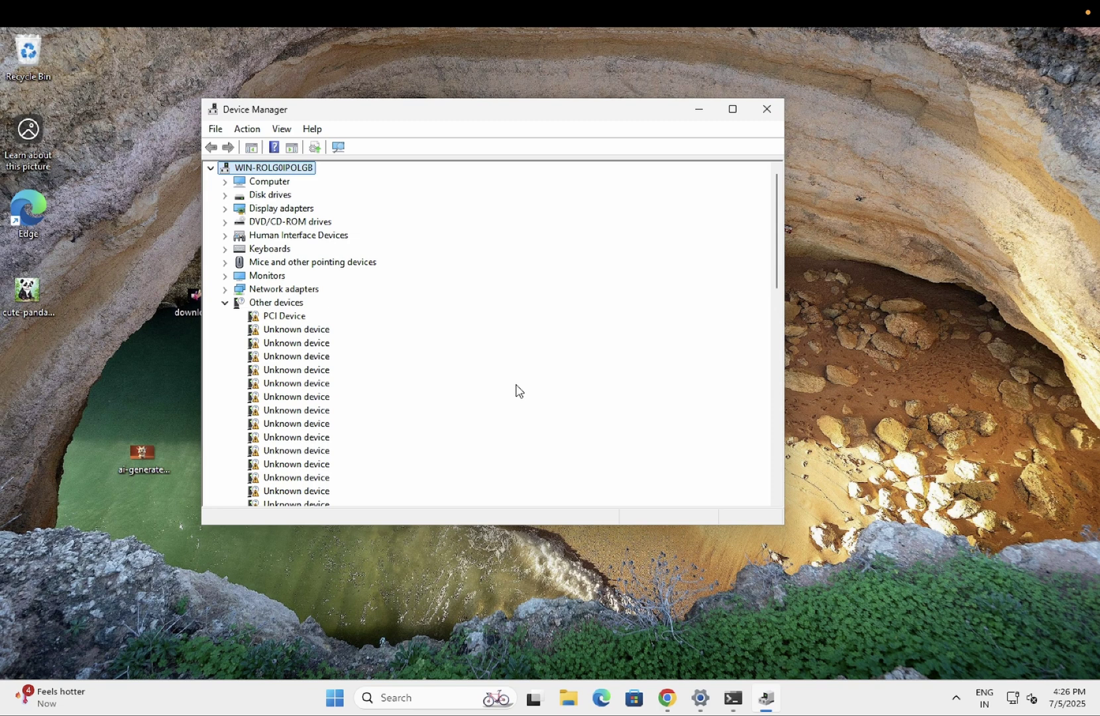
Collapse other categories and select High Definition Audio Device under Sound, video and game controllers.
left_click(225, 303)
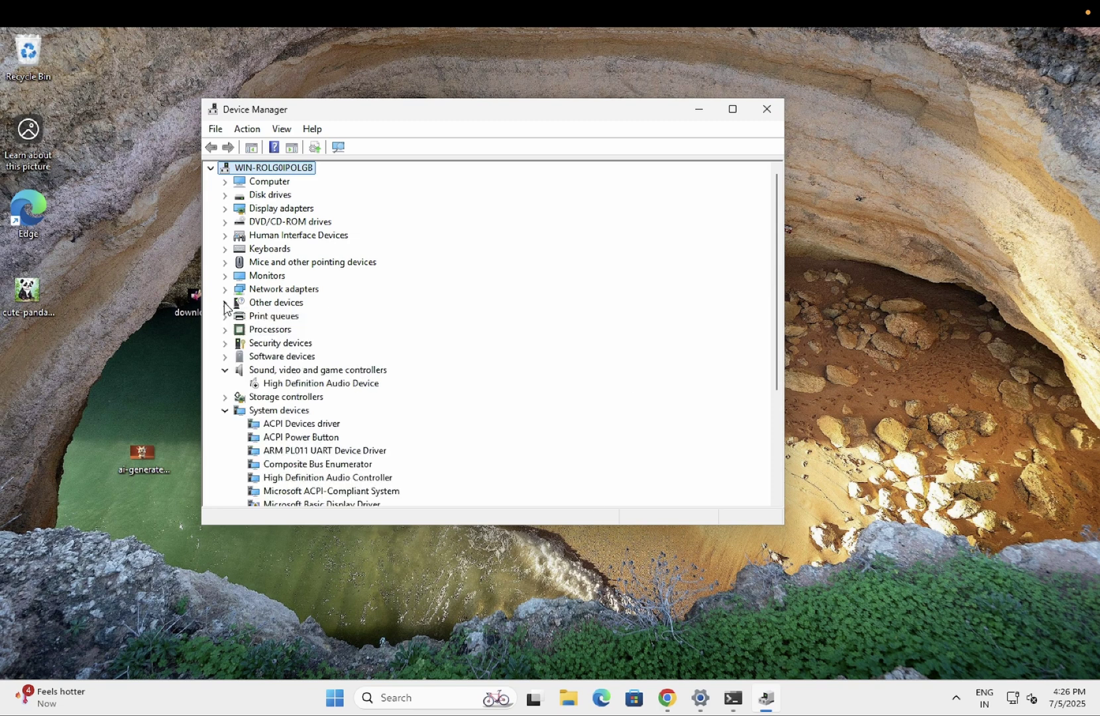
left_click(225, 410)
left_click(225, 370)
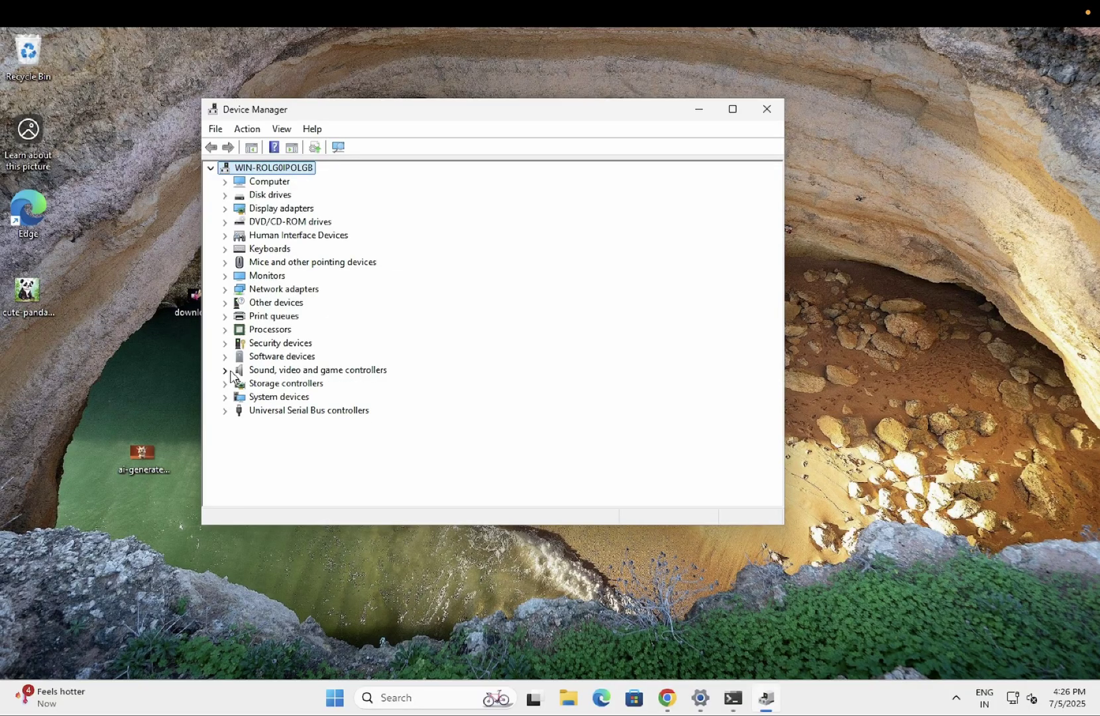
left_click(225, 370)
left_click(283, 388)
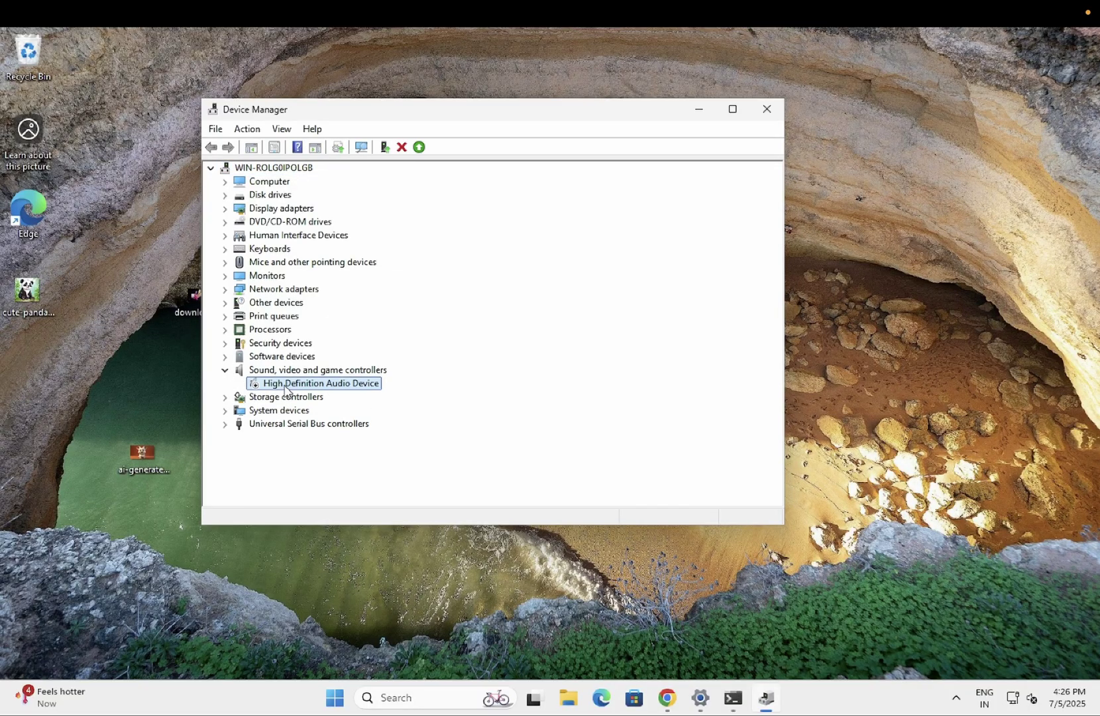
Enable the High Definition Audio Device and try an automatic driver update.
right_click(285, 389)
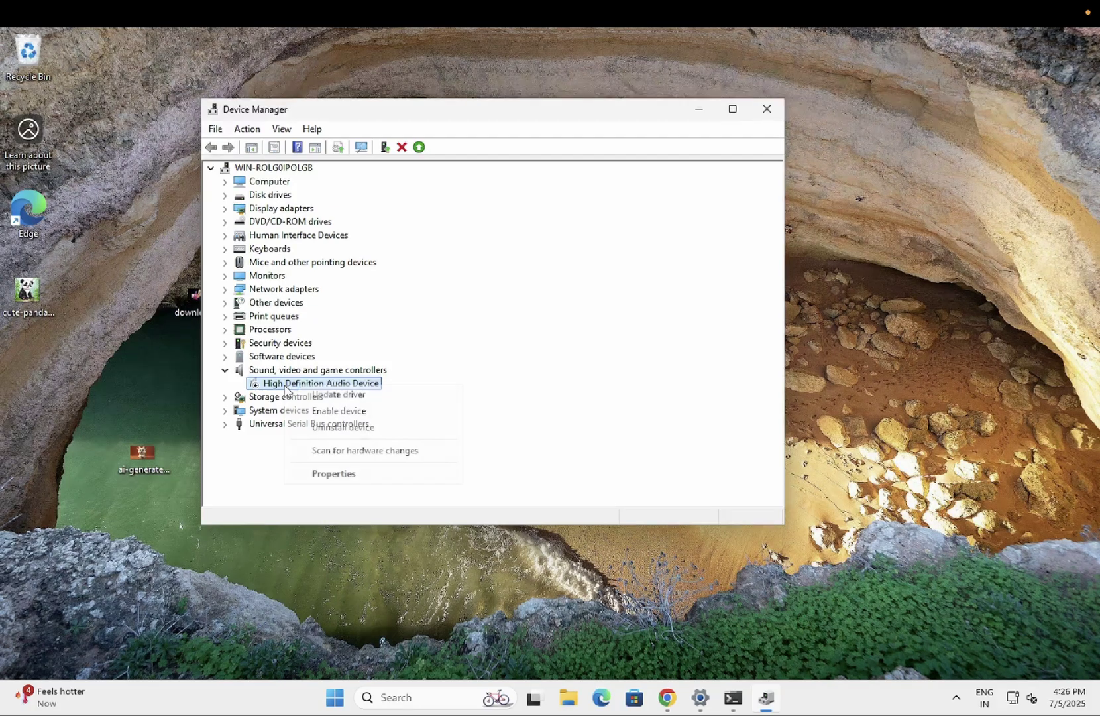
left_click(320, 413)
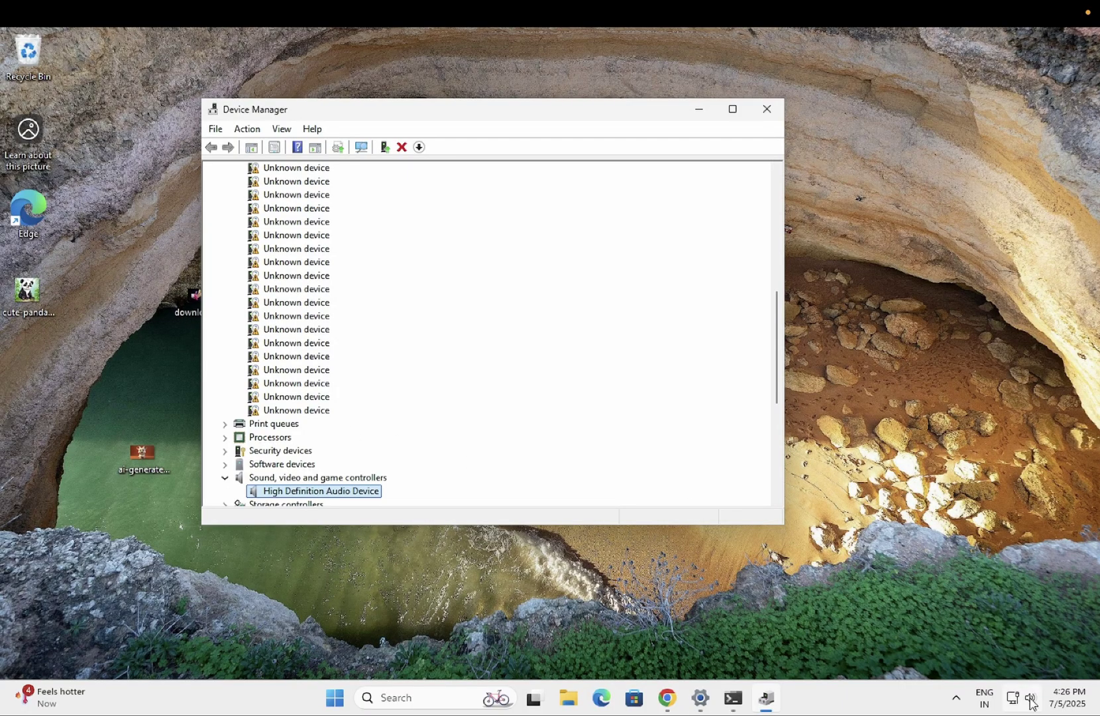
right_click(304, 498)
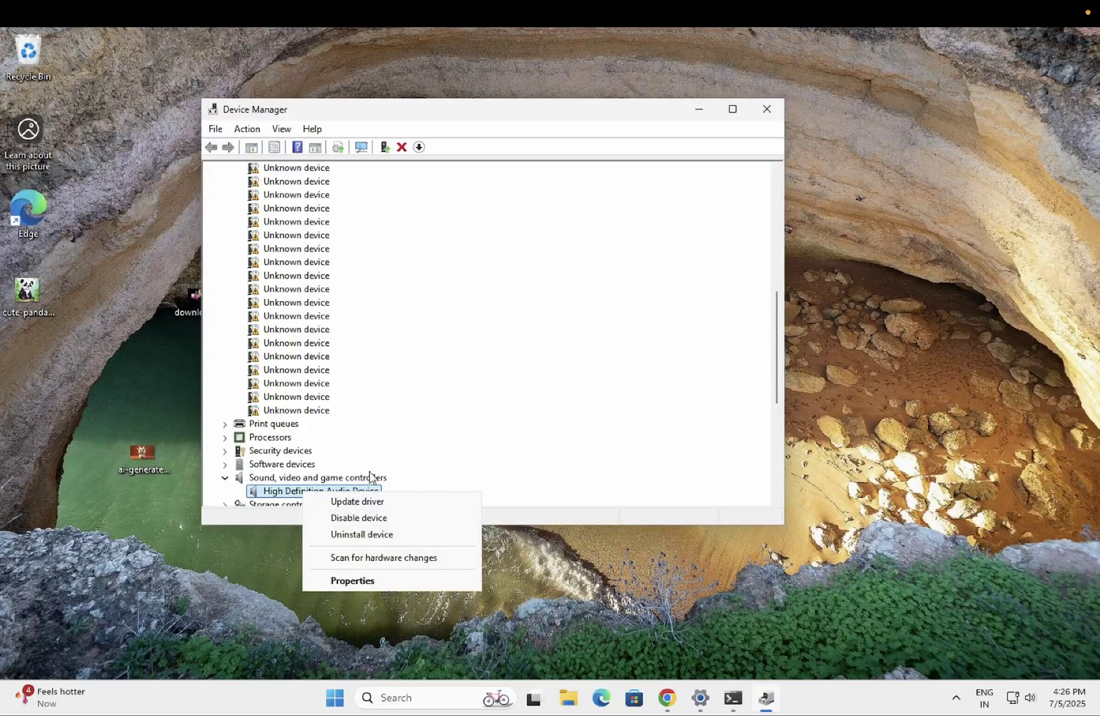
left_click(371, 501)
left_click(505, 317)
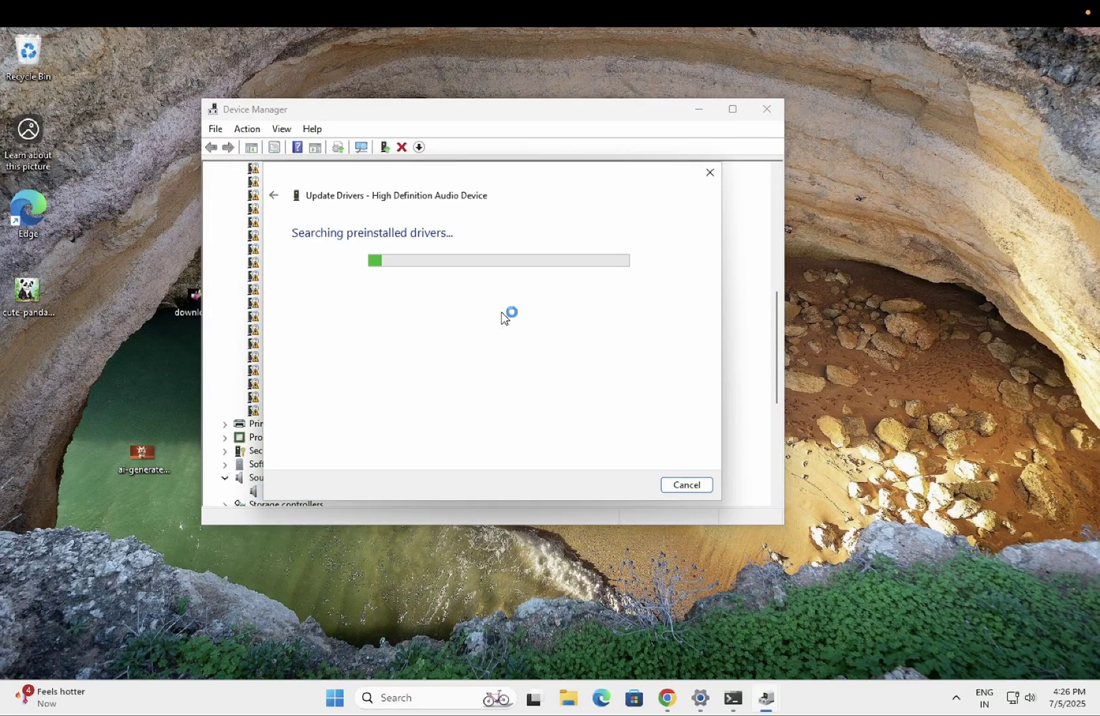
left_click(684, 485)
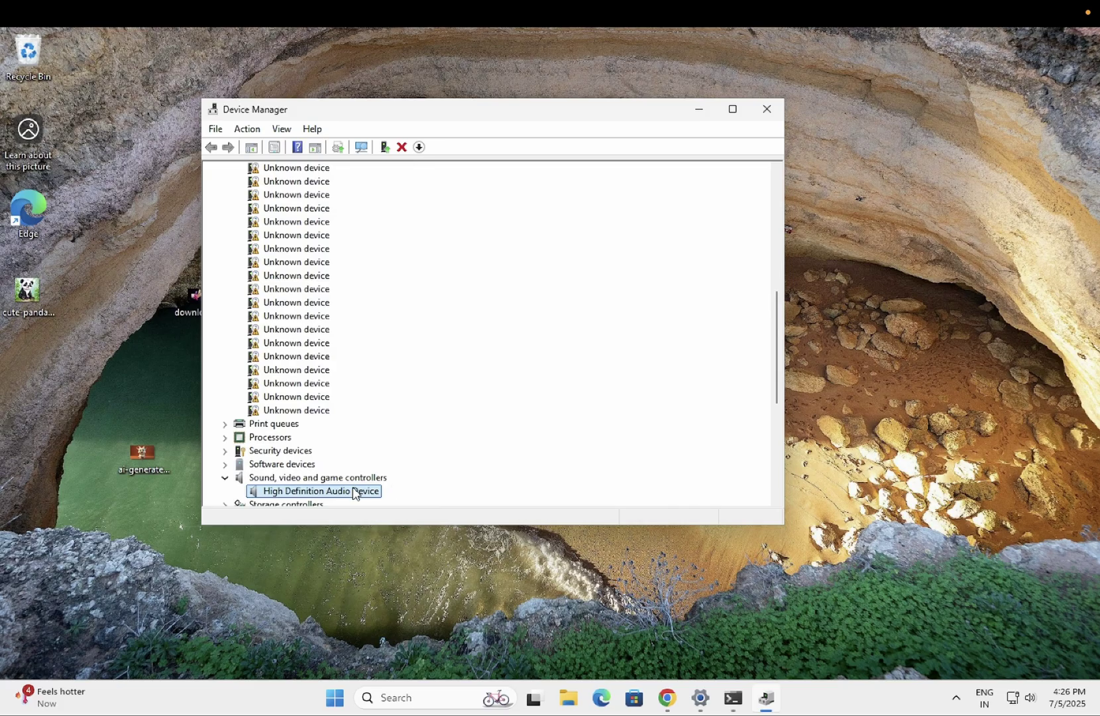
Manually reinstall the High Definition Audio Device driver from the compatible list, accepting the warning.
right_click(353, 492)
left_click(391, 497)
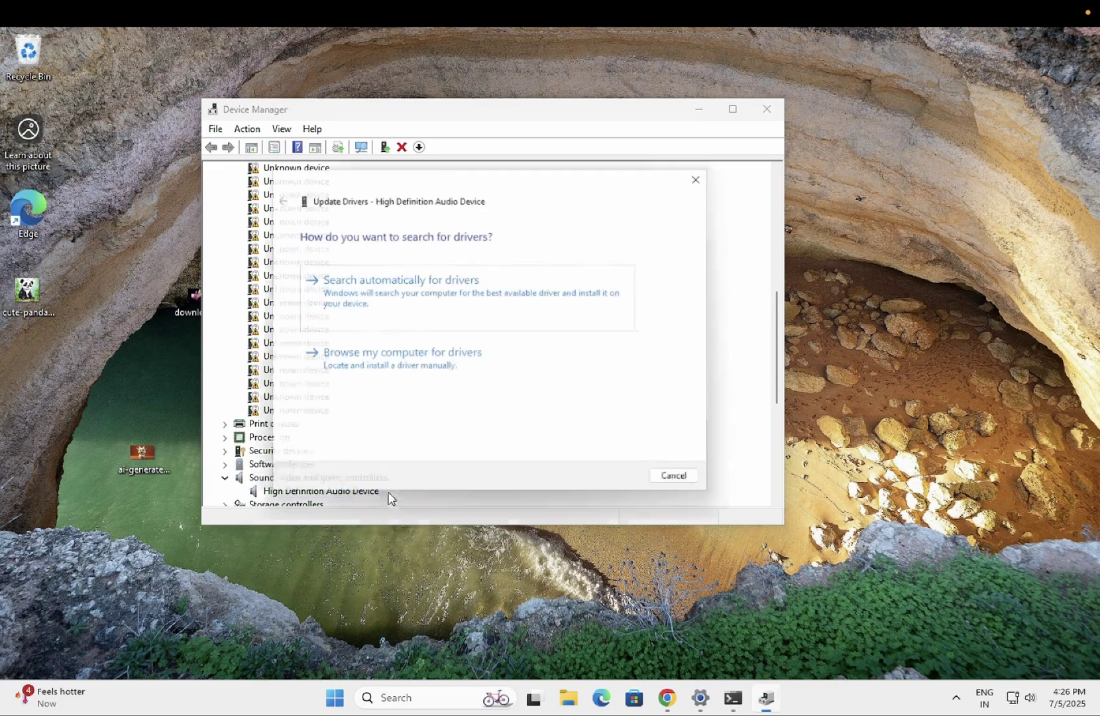
left_click(422, 373)
left_click(419, 407)
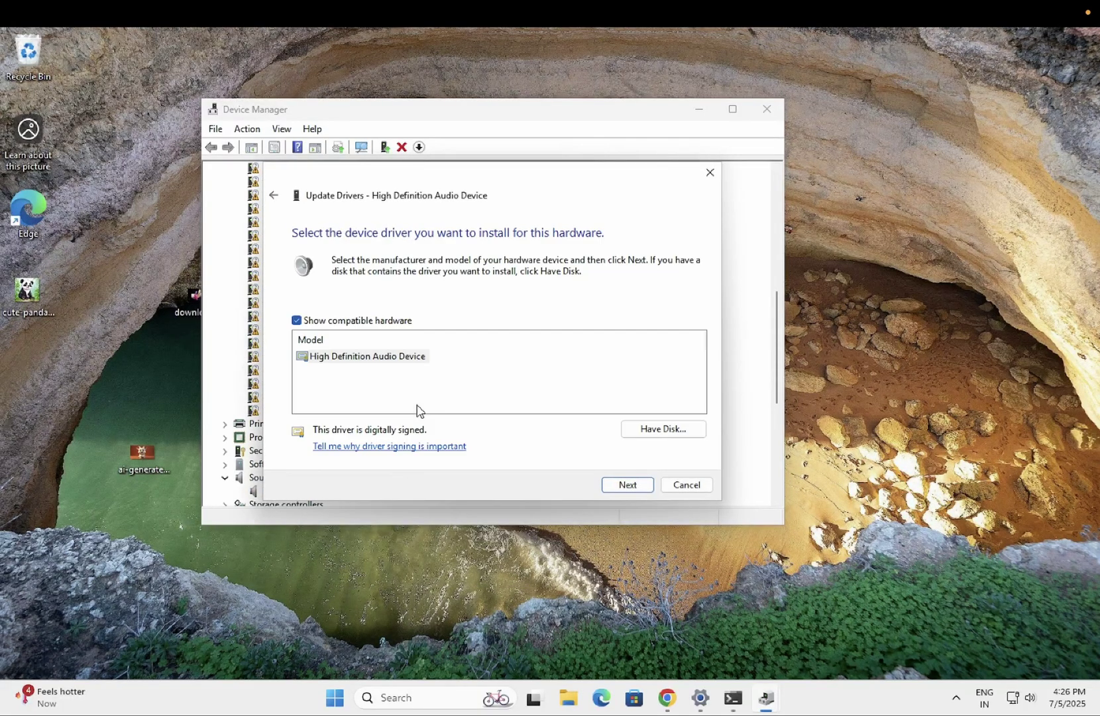
left_click(363, 362)
left_click(628, 485)
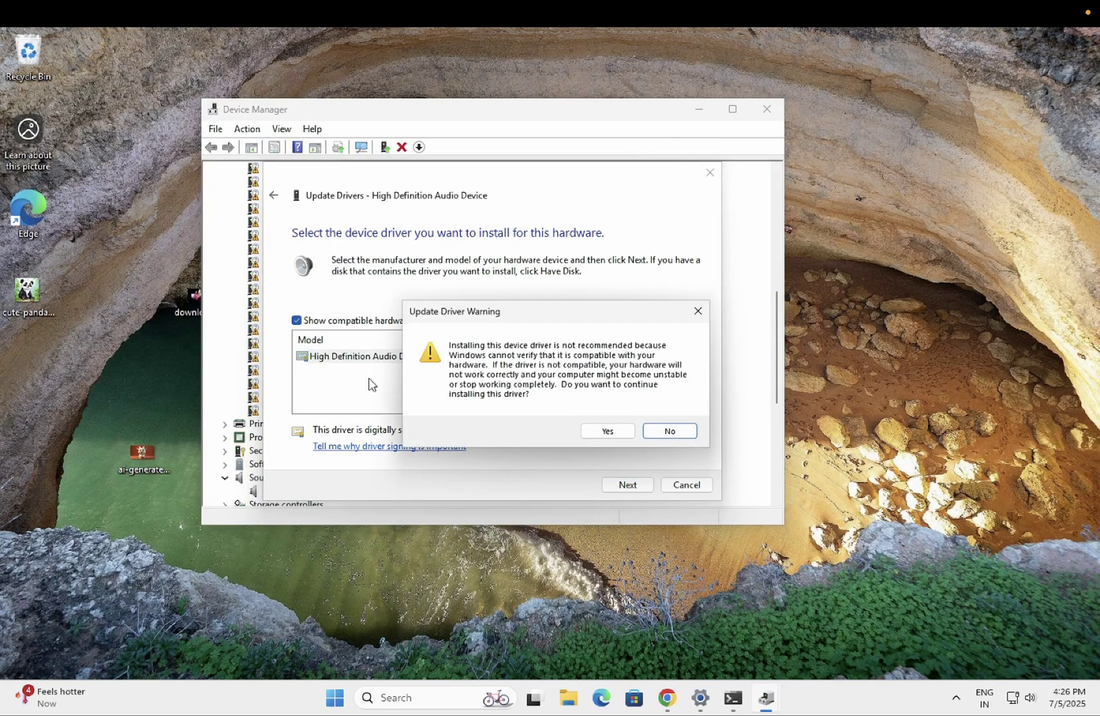
left_click(620, 435)
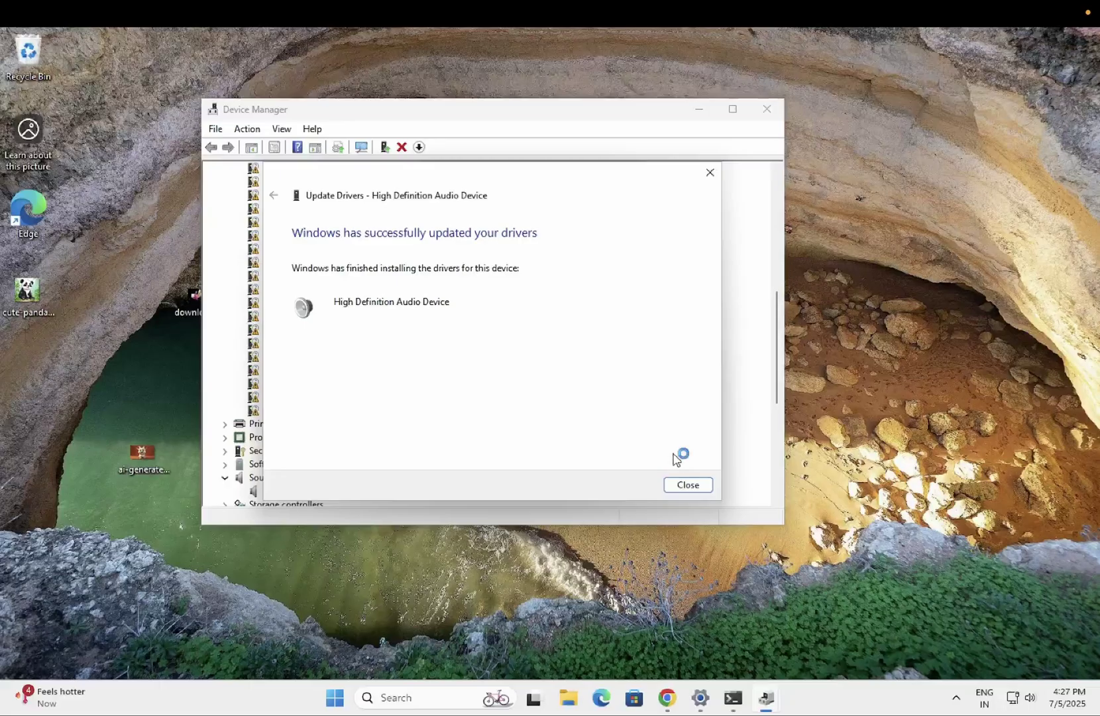
left_click(679, 485)
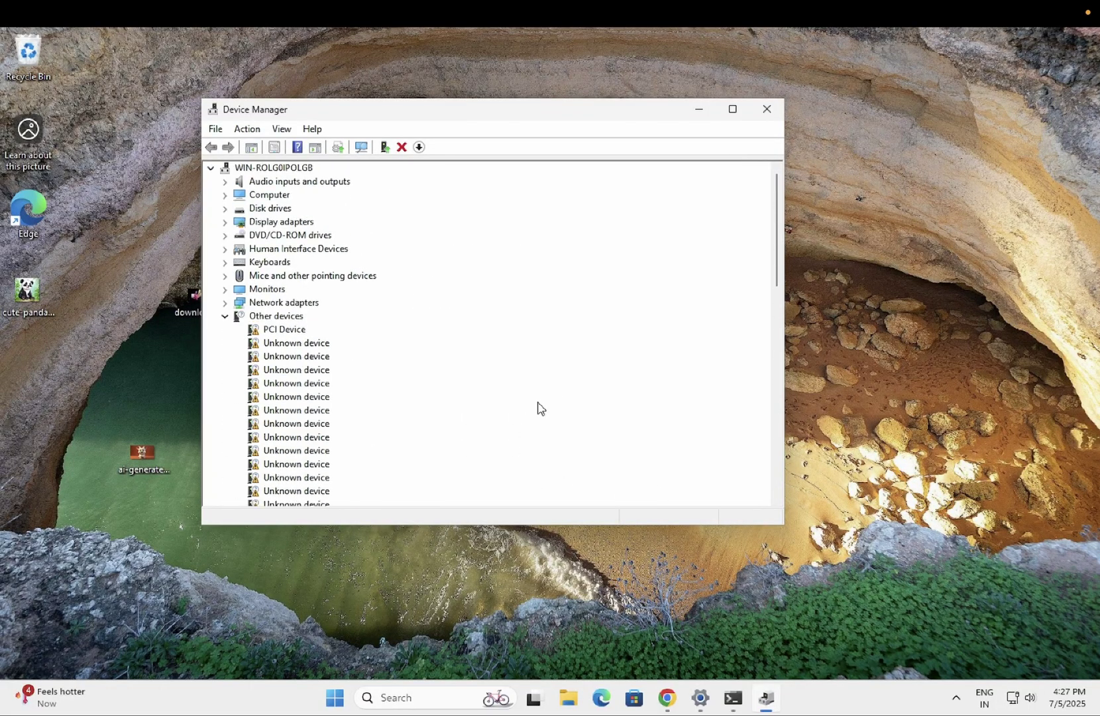
Expand Audio inputs and outputs and search automatically for a Speakers driver update.
left_click(224, 181)
left_click(289, 209)
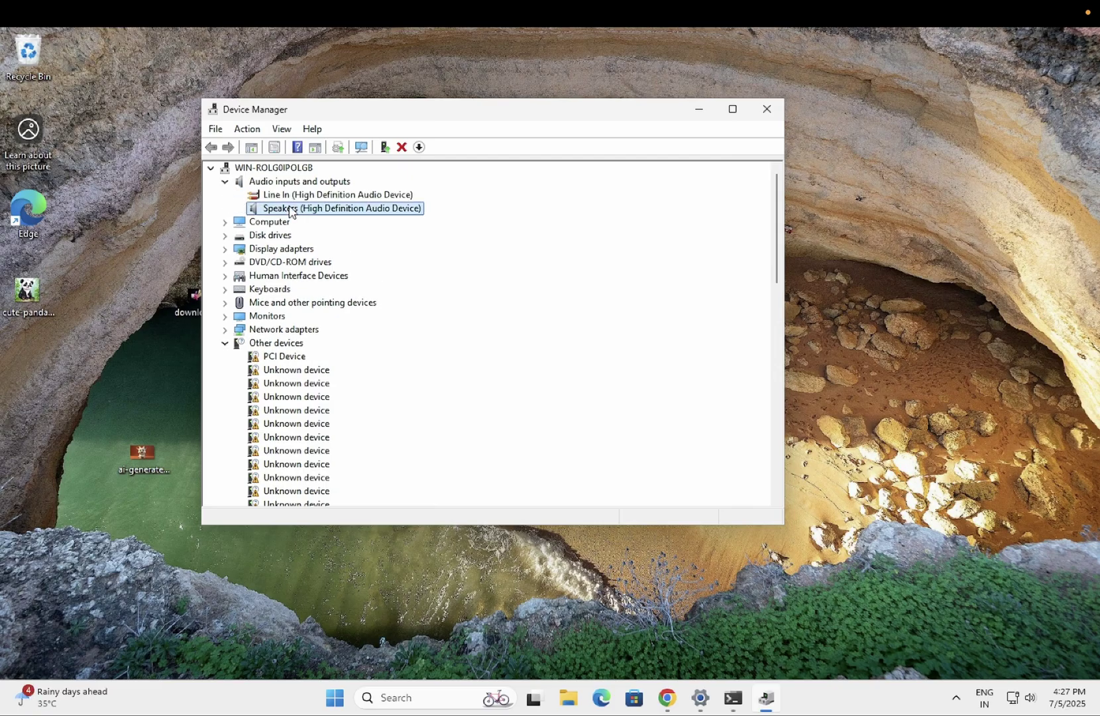
right_click(289, 209)
left_click(313, 215)
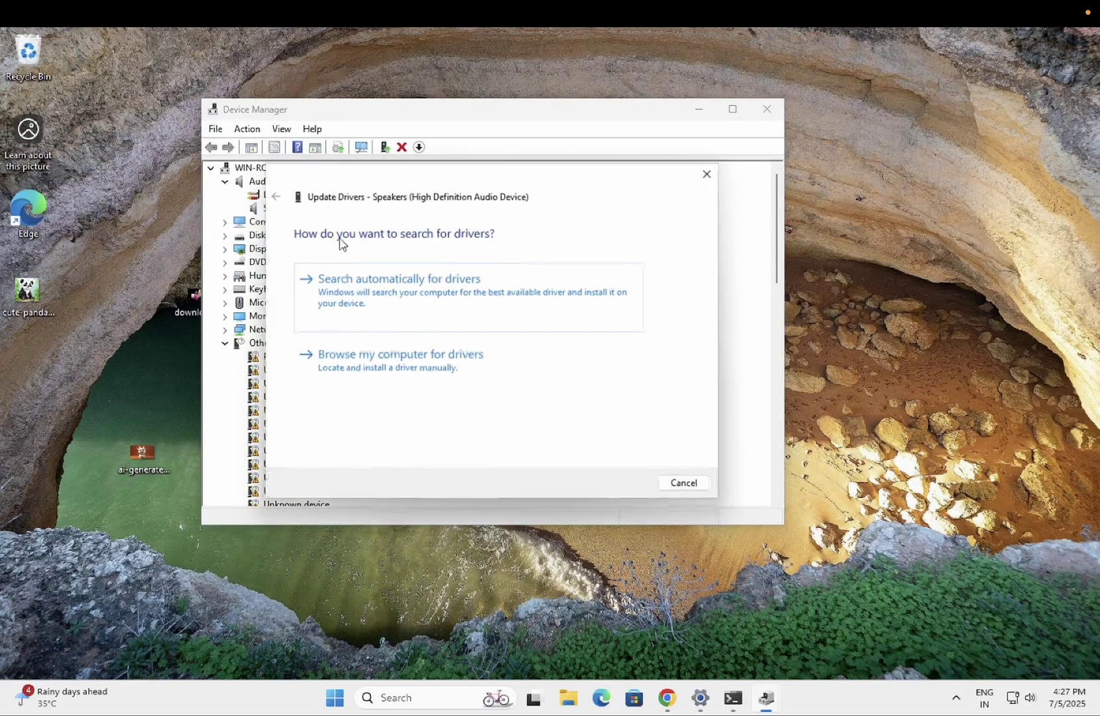
left_click(357, 289)
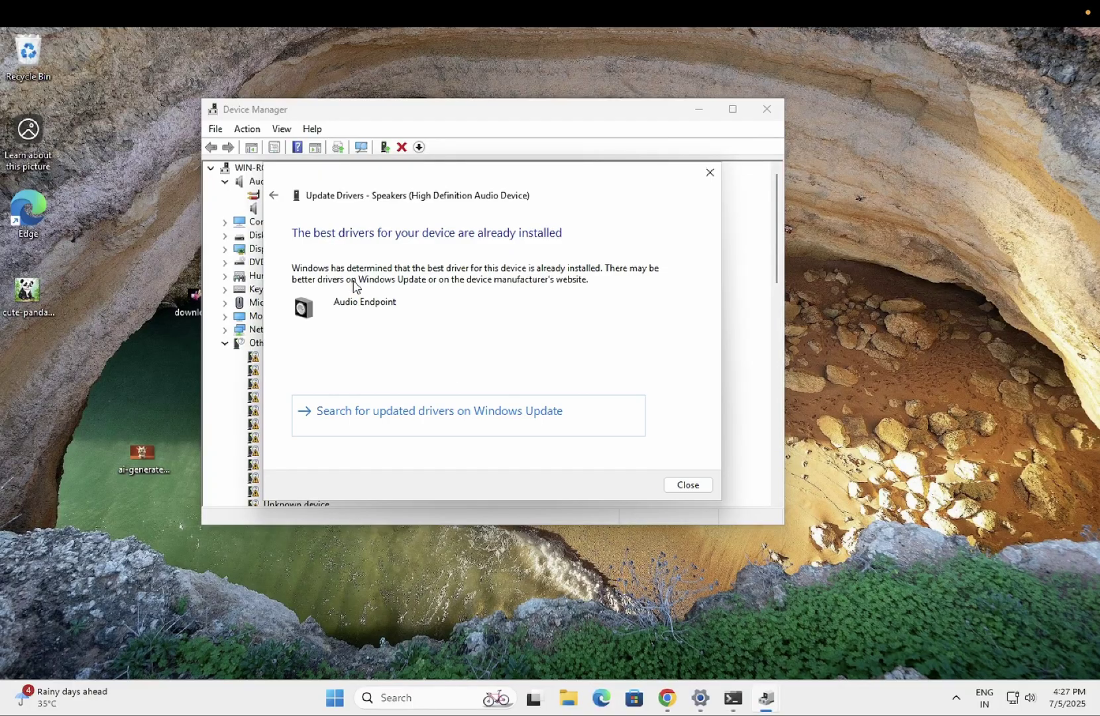
left_click(685, 488)
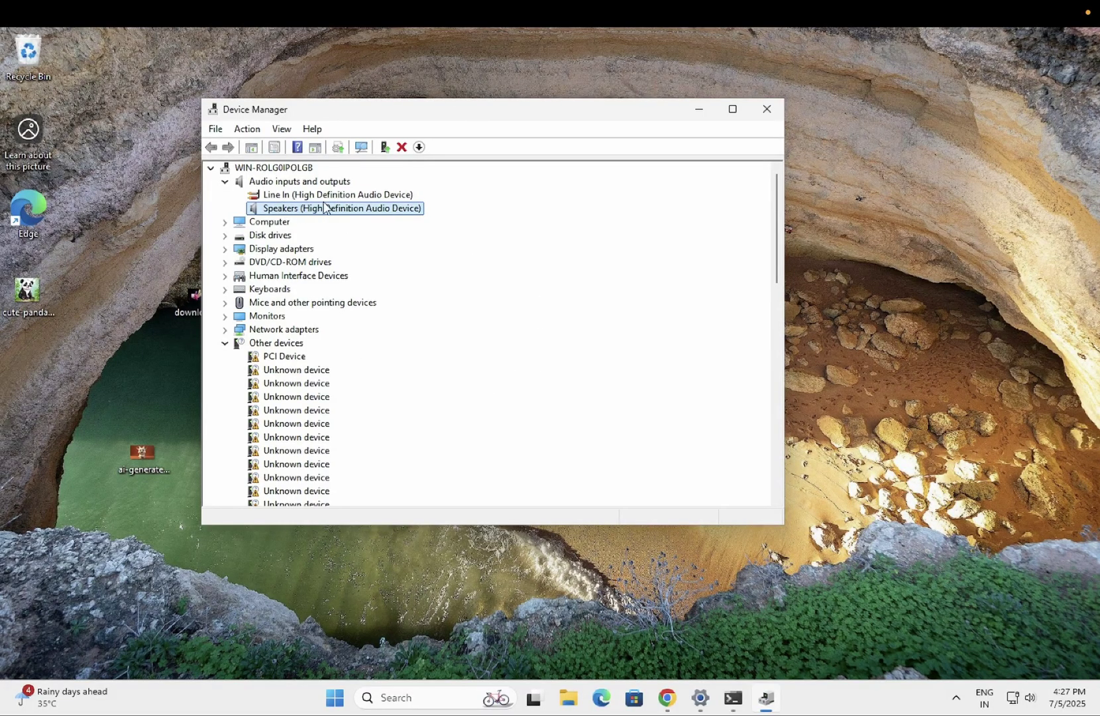
Close Device Manager and return to Chrome's blank new tab.
left_click(766, 109)
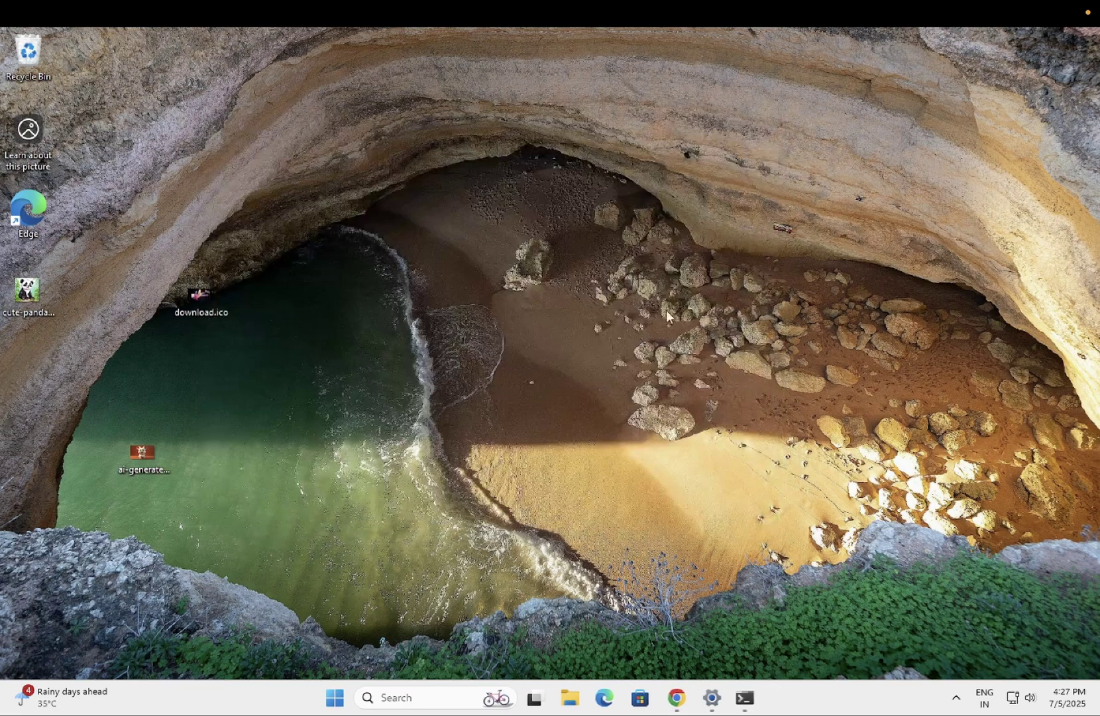
left_click(683, 697)
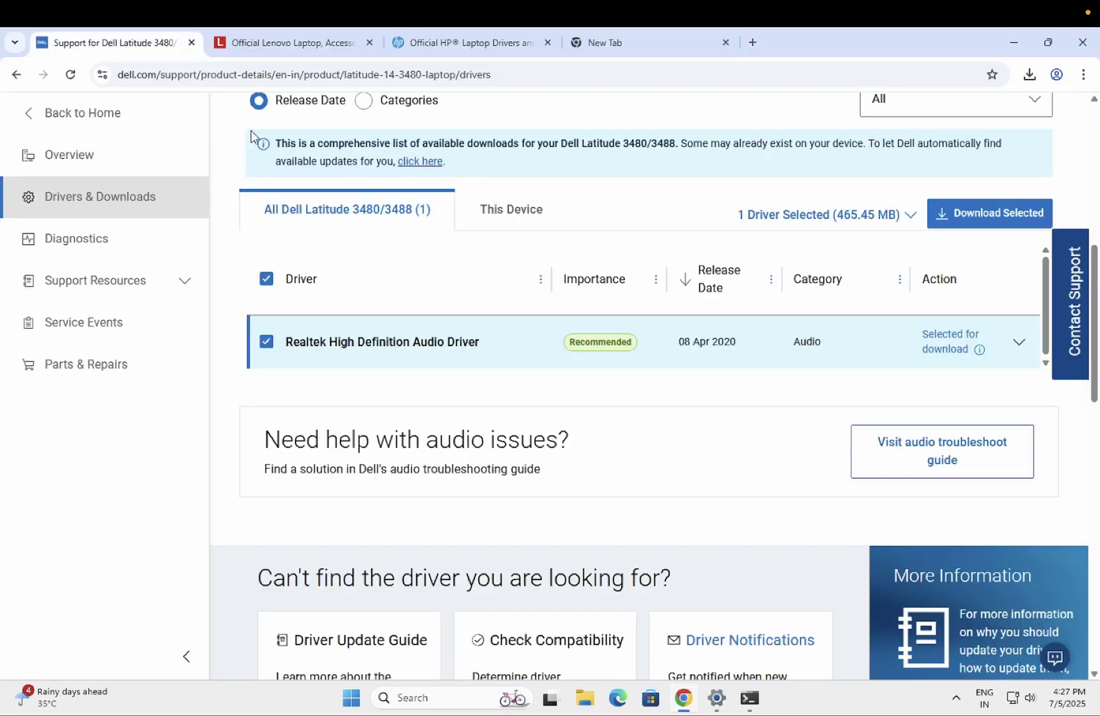
left_click(646, 45)
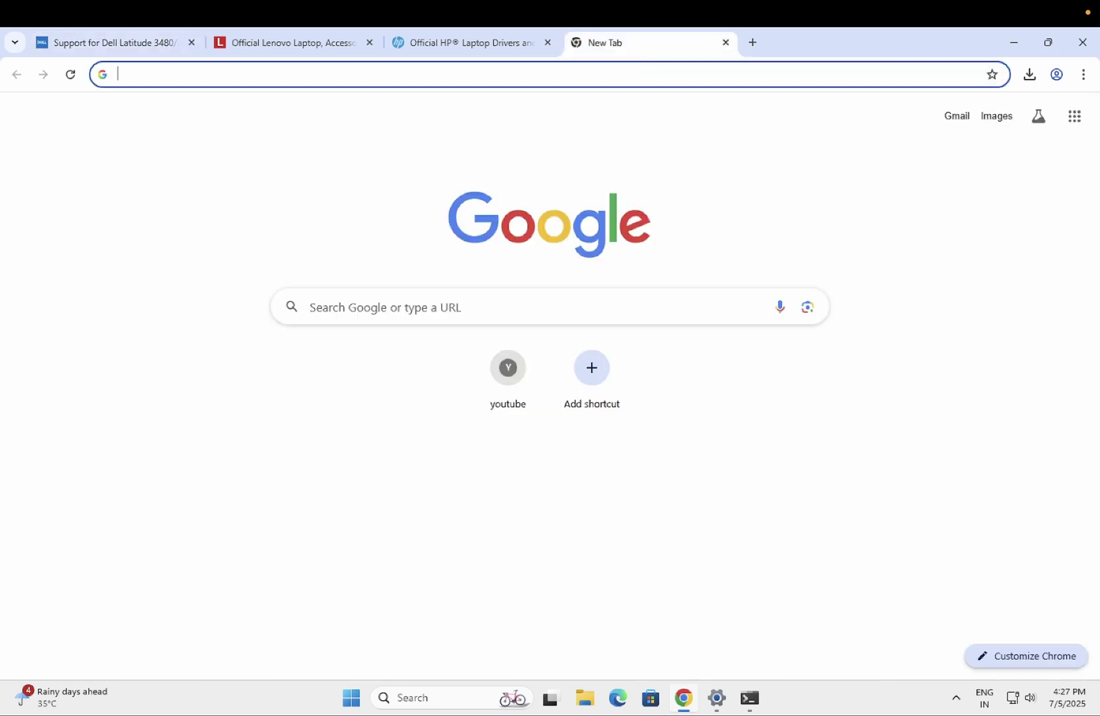
Launch System Information via a 'sys' search and locate the System Model, QEMU Virtual Machine.
left_click(437, 690)
type("sys")
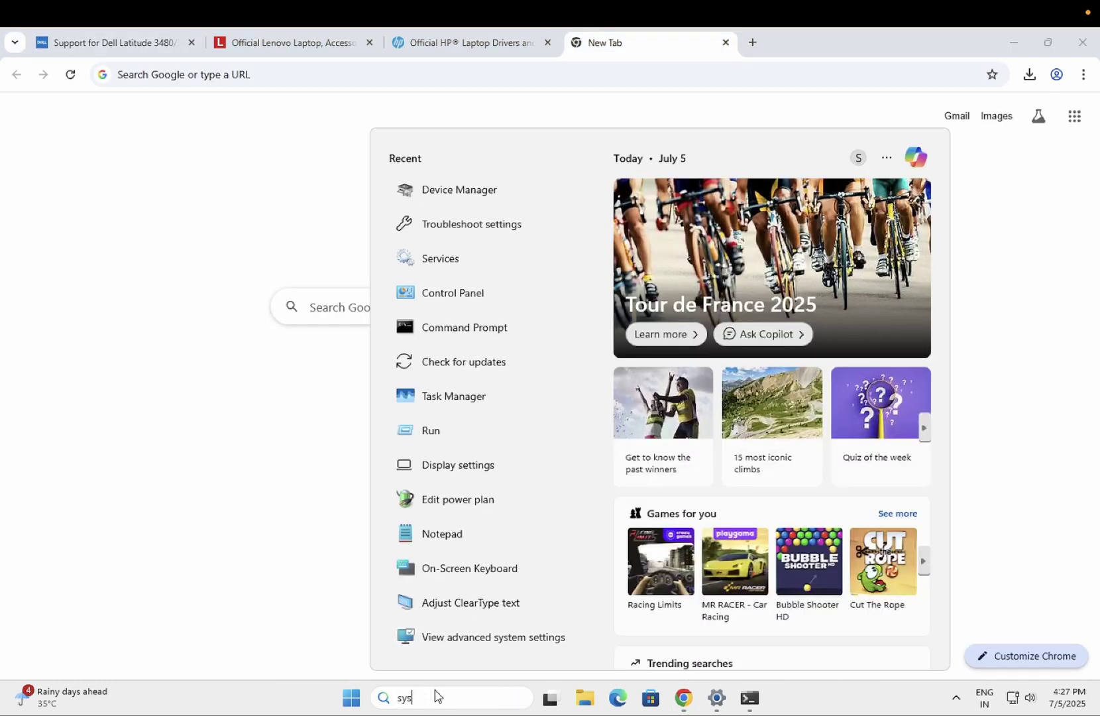
key("Return")
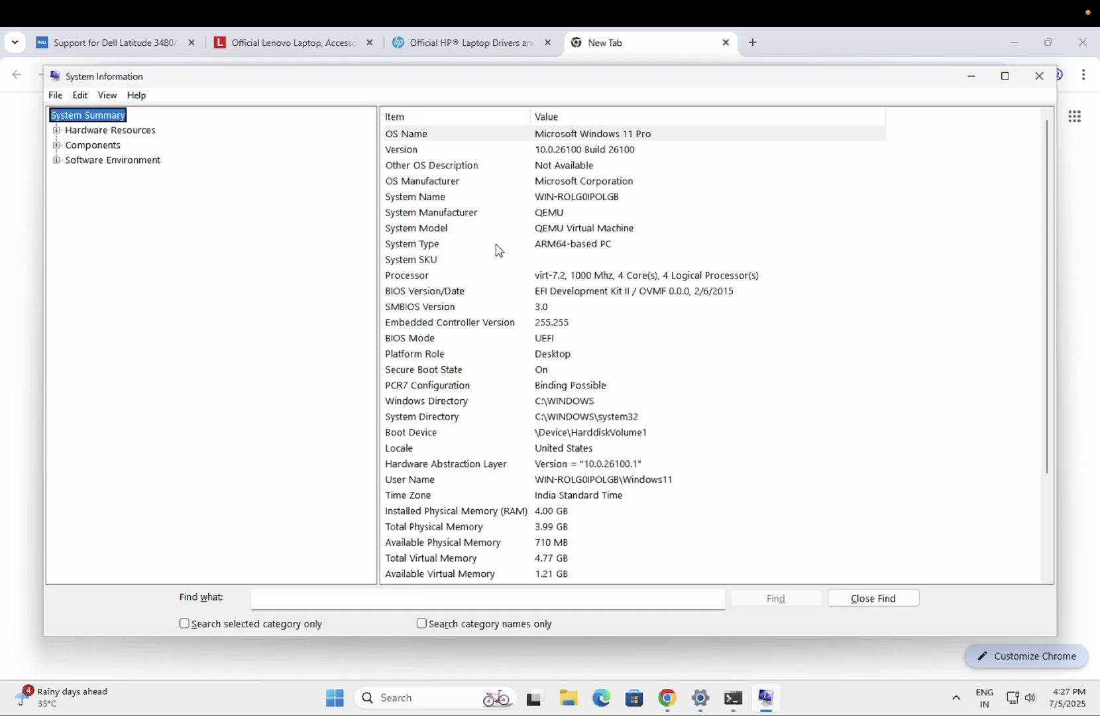
left_click(469, 232)
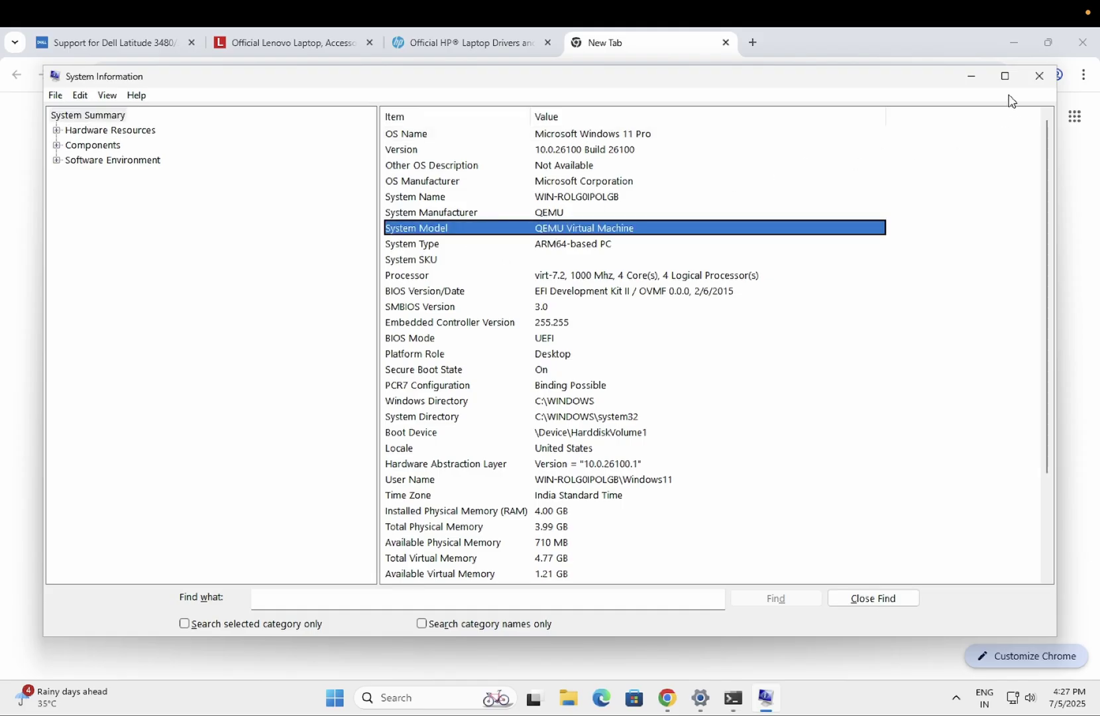
Minimize System Information, search 'dell drivers' in Chrome, and open Dell's Drivers & Downloads page.
left_click(973, 76)
left_click(389, 81)
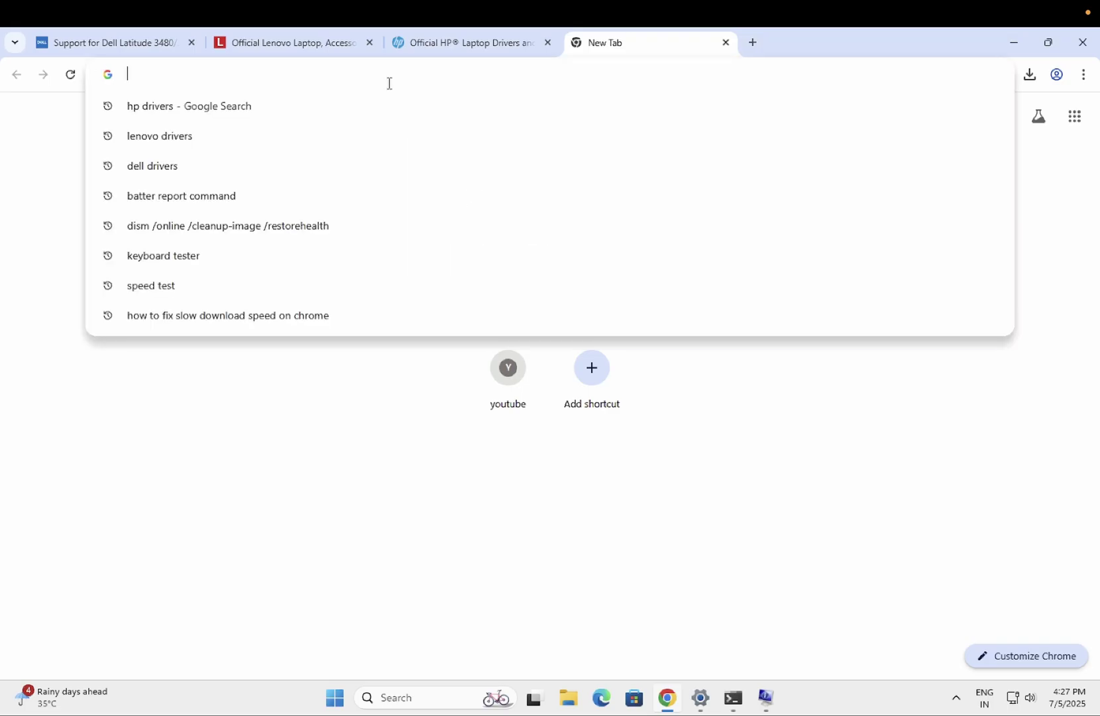
type("dell")
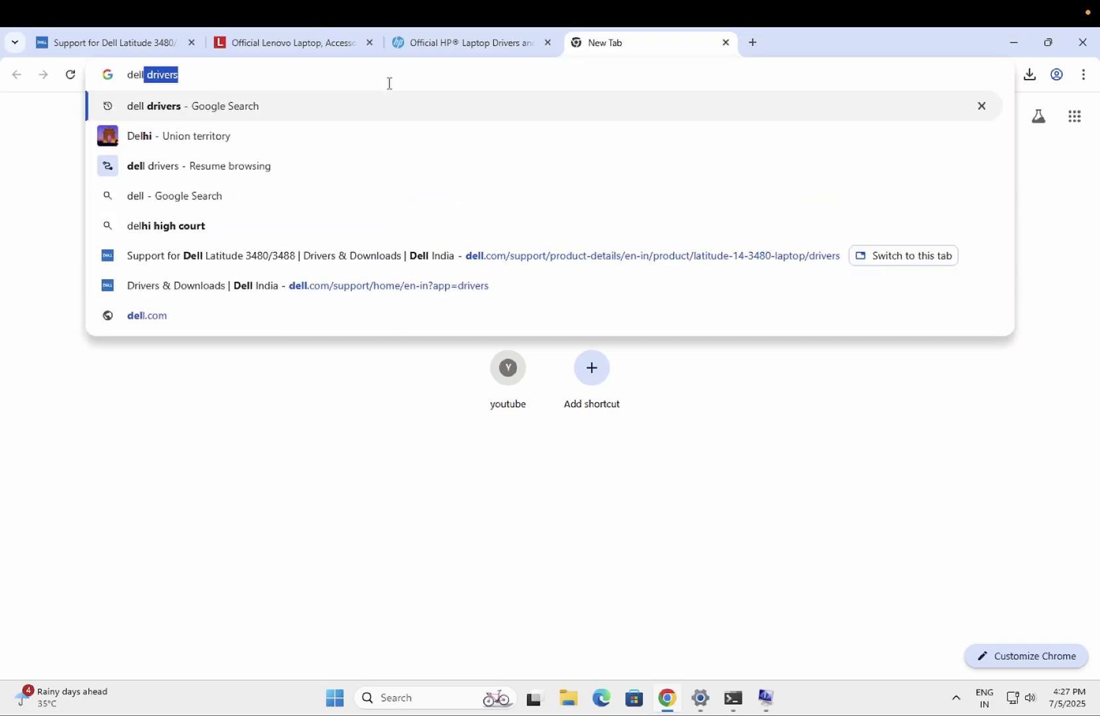
key("Return")
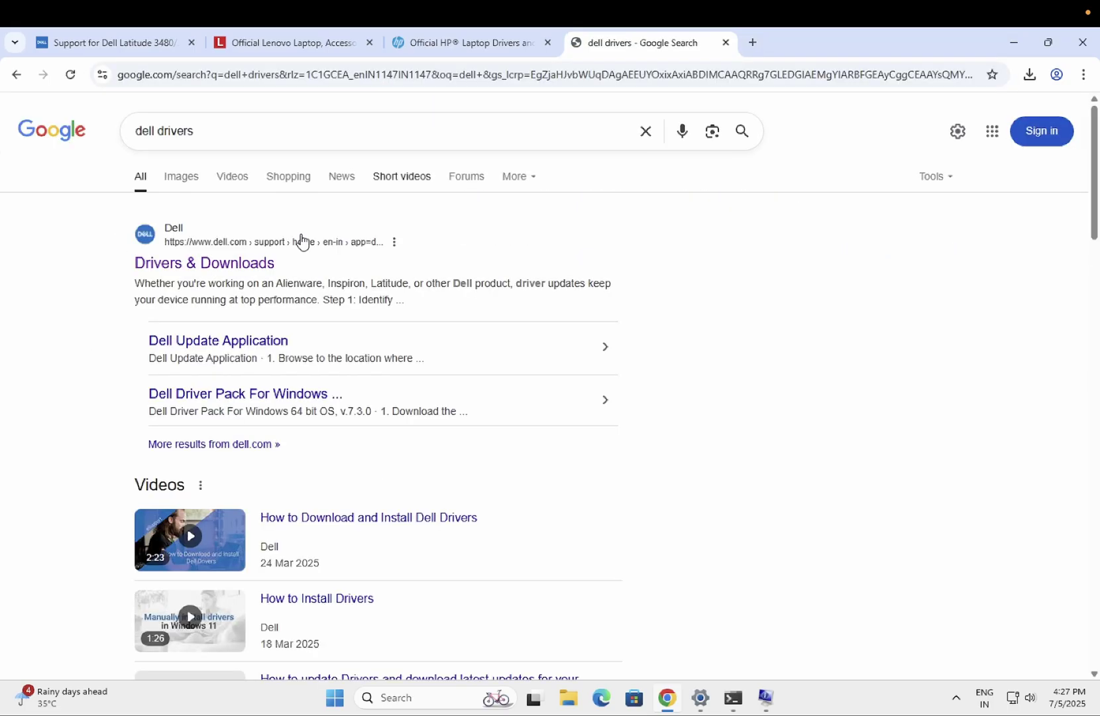
left_click(232, 274)
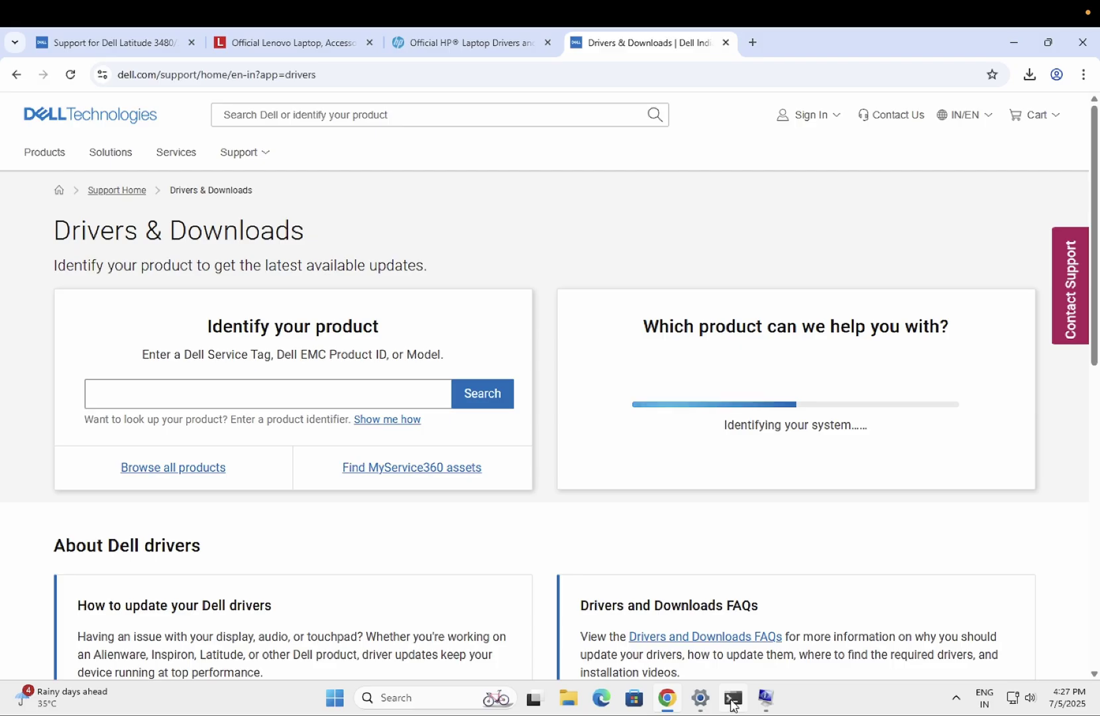
Open Command Prompt from a 'cmd' search and run the wmic product query, which fails as unrecognized.
left_click(732, 697)
left_click(413, 702)
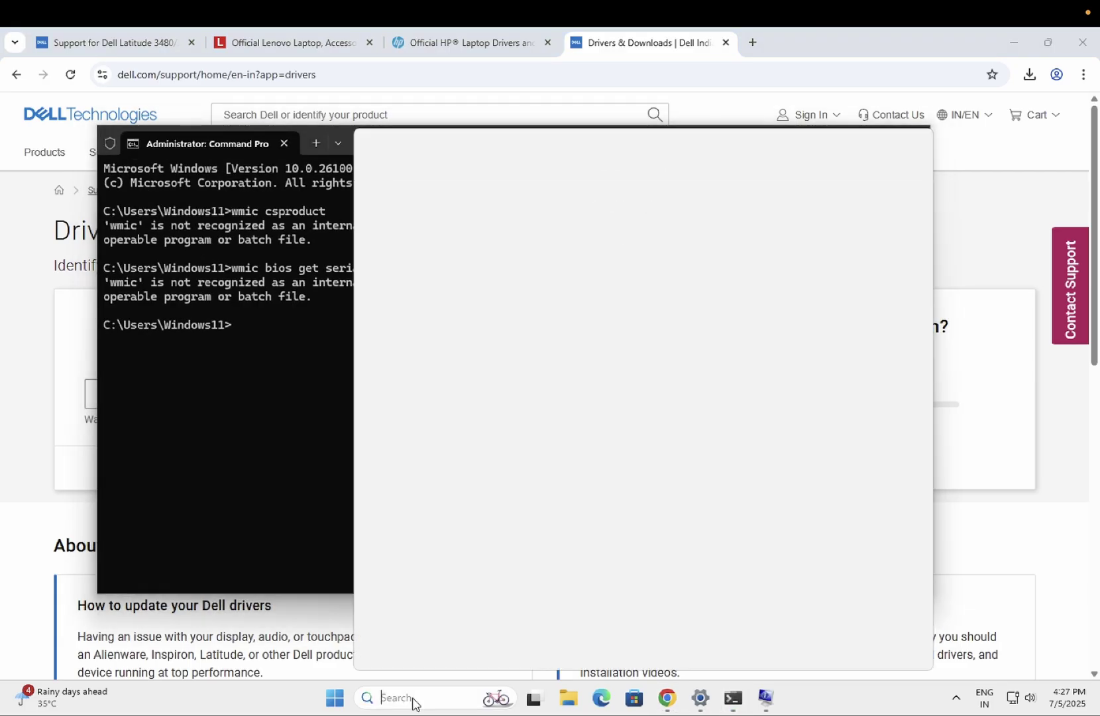
type("cmd")
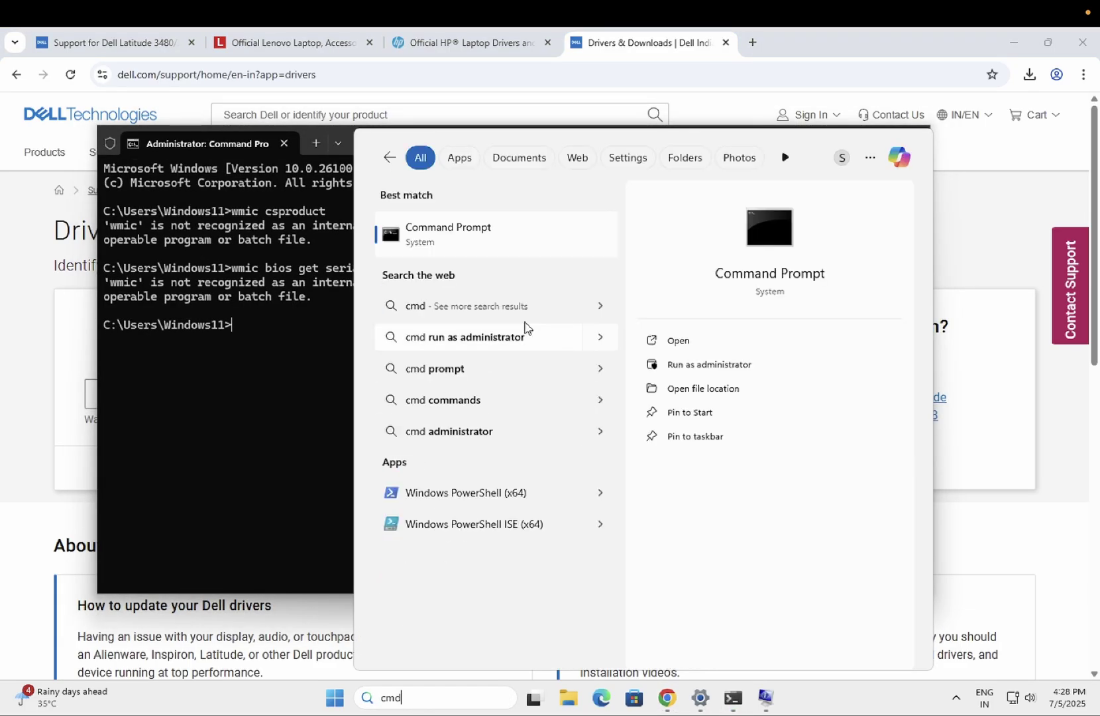
left_click(501, 240)
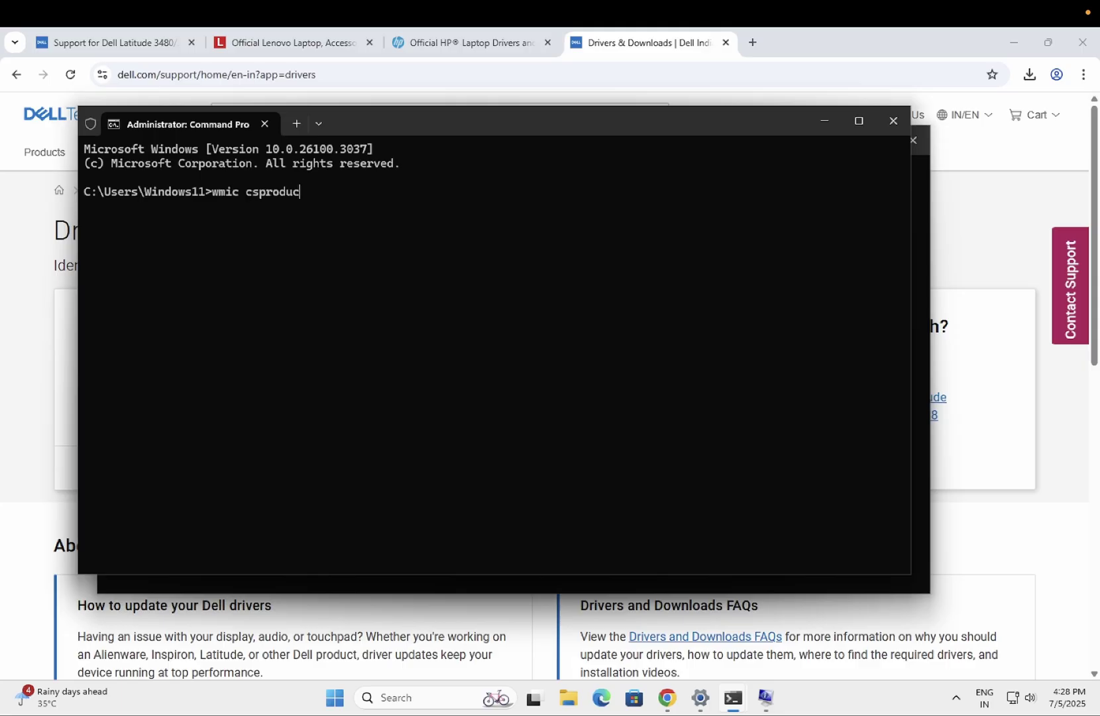
type("t")
key("Return")
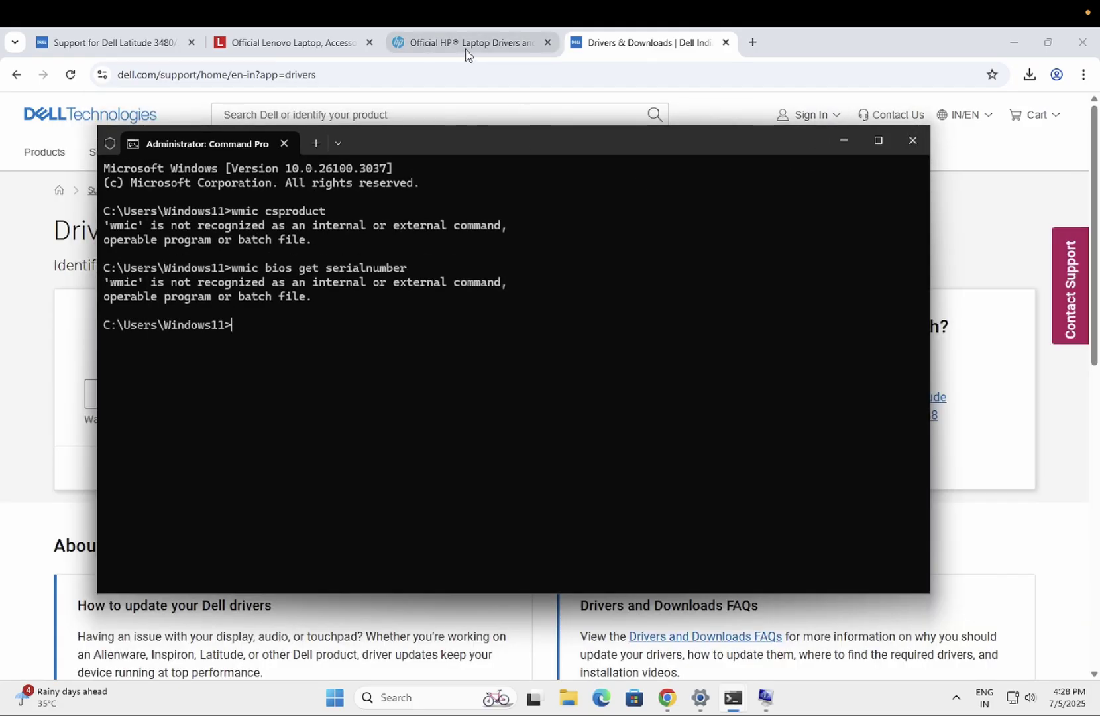
On the Dell drivers tab, select the Dell Latitude 3480/3488 product and dismiss the feedback survey.
left_click(466, 50)
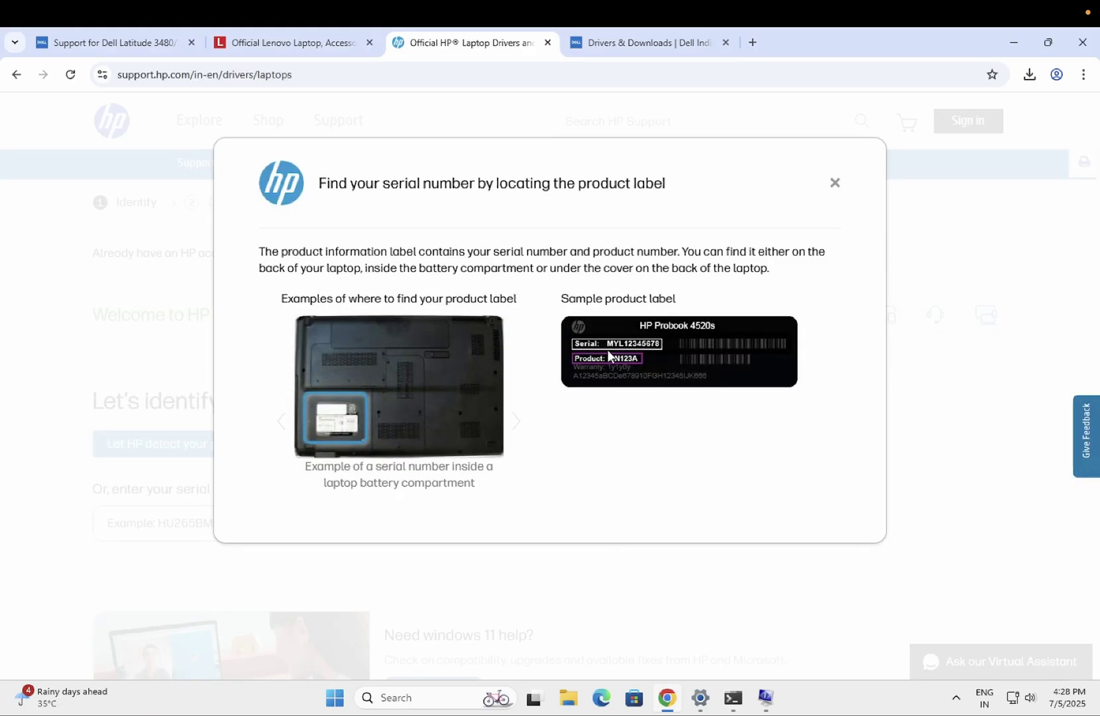
left_click(295, 46)
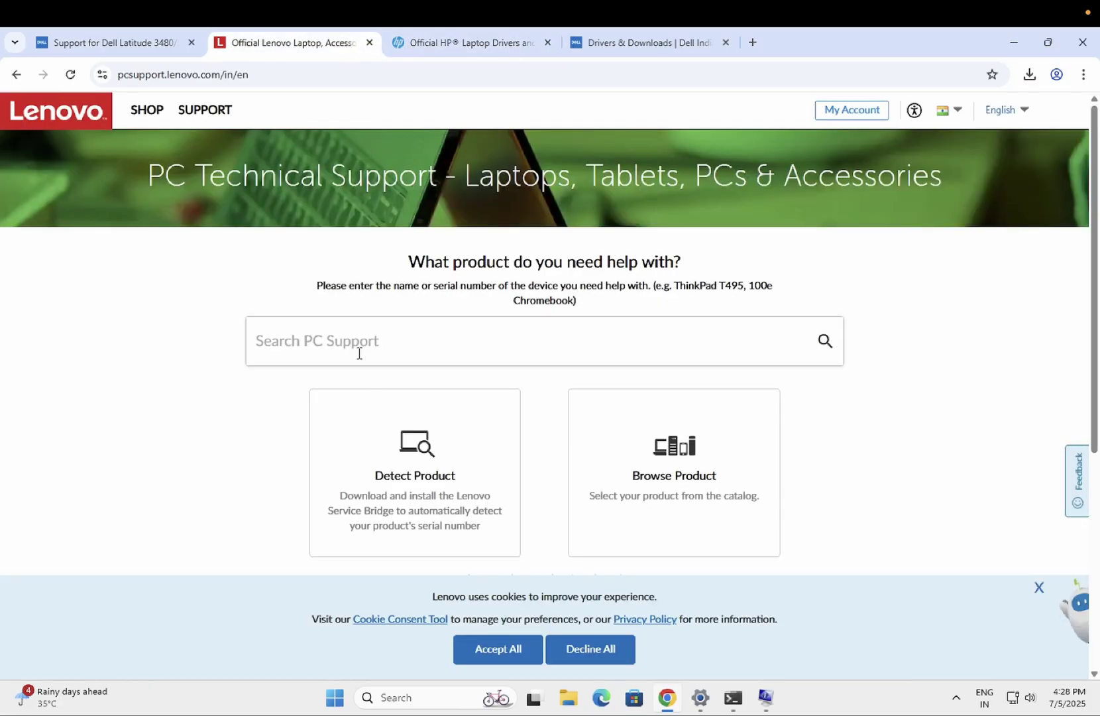
left_click(628, 43)
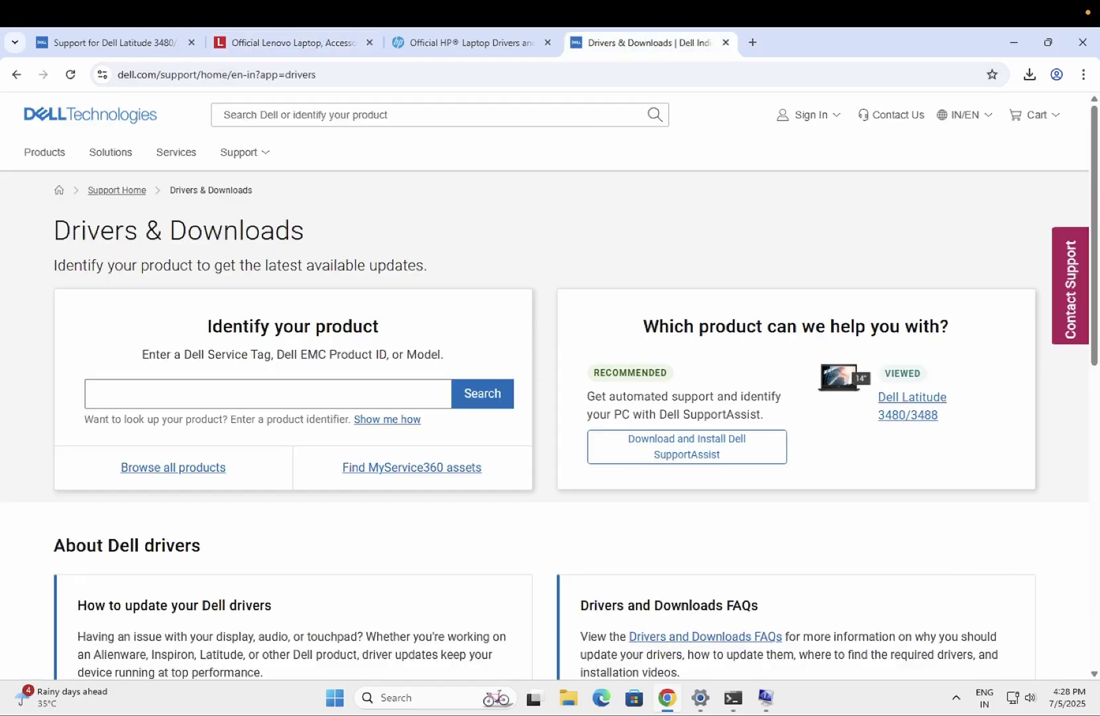
left_click(275, 386)
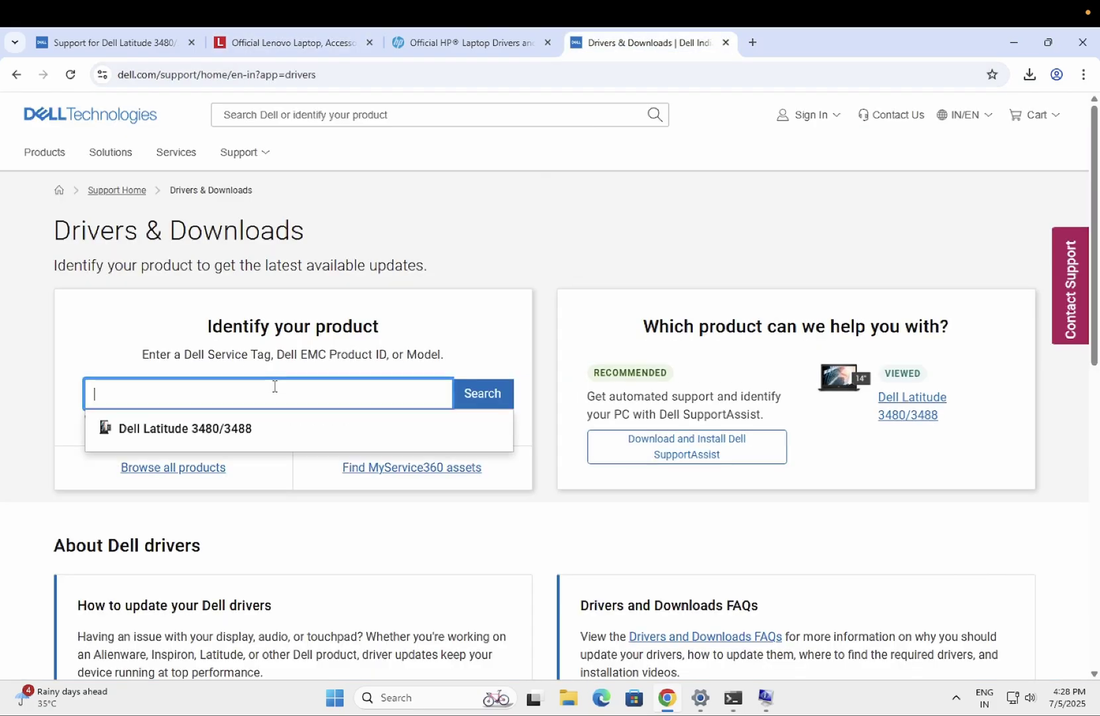
left_click(192, 432)
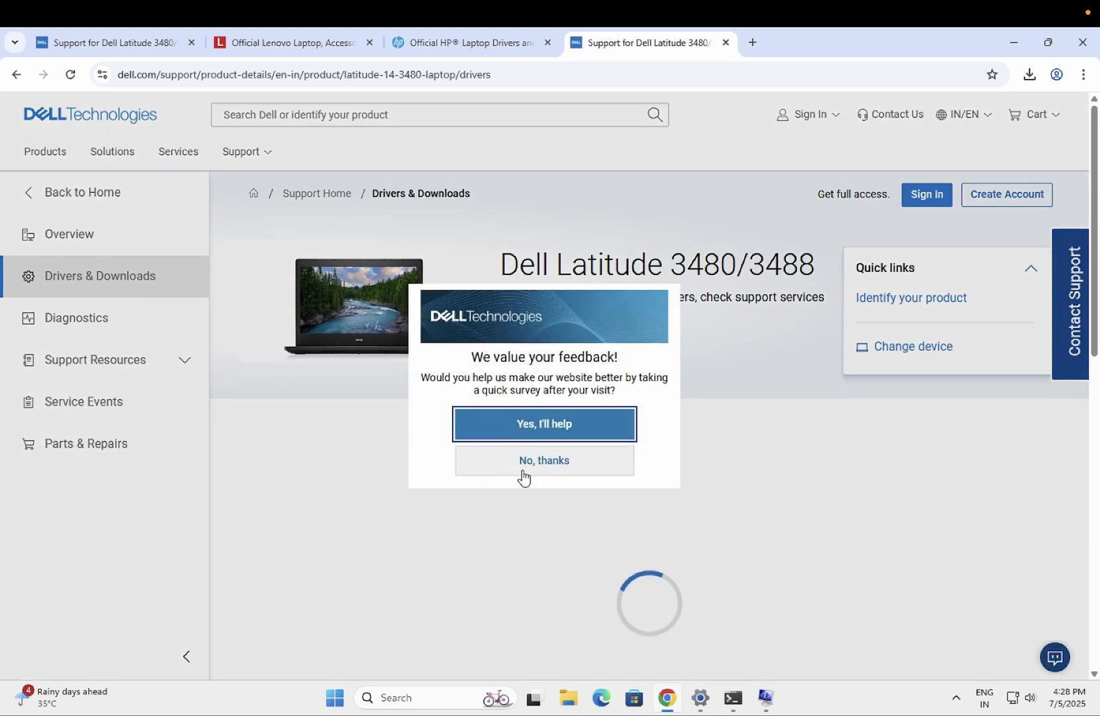
left_click(523, 476)
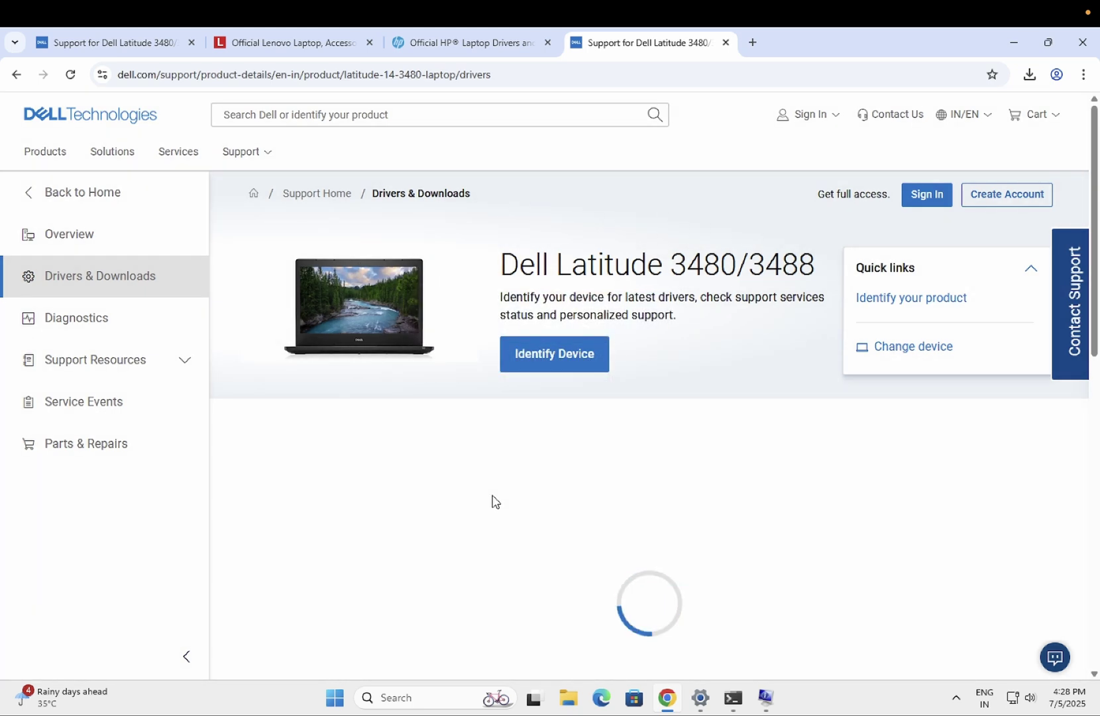
scroll(493, 502, "down", 1)
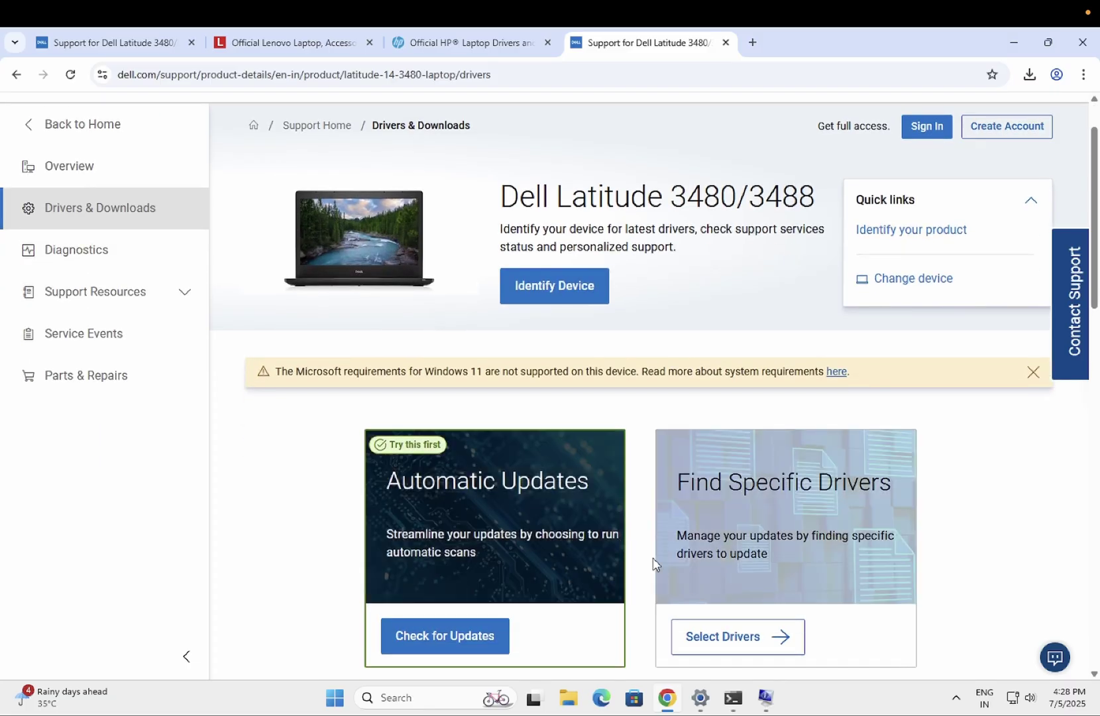
Search the driver list for keyword 'audio' and filter to the Realtek High Definition Audio Driver.
left_click(702, 634)
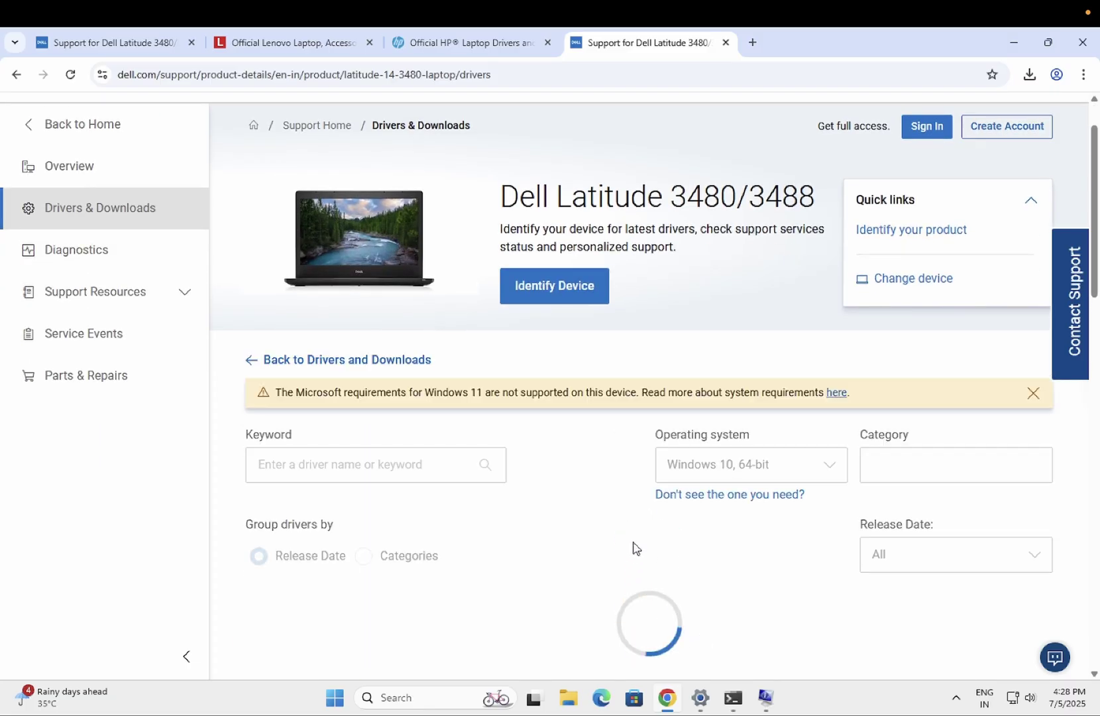
left_click(357, 466)
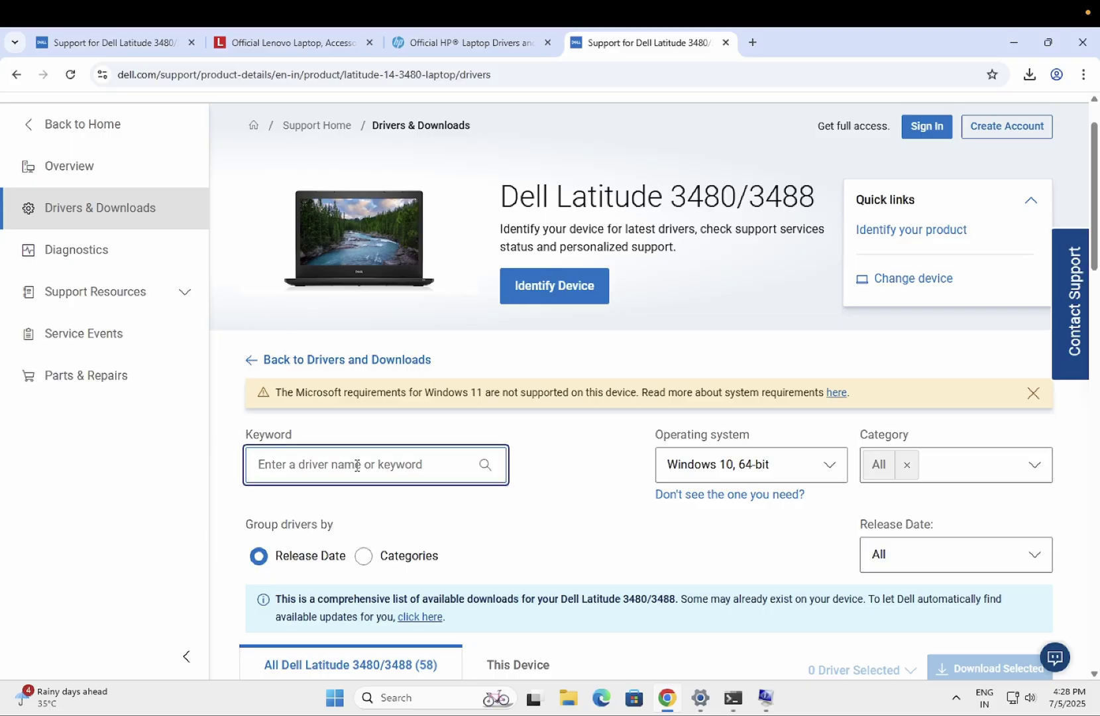
type("aud")
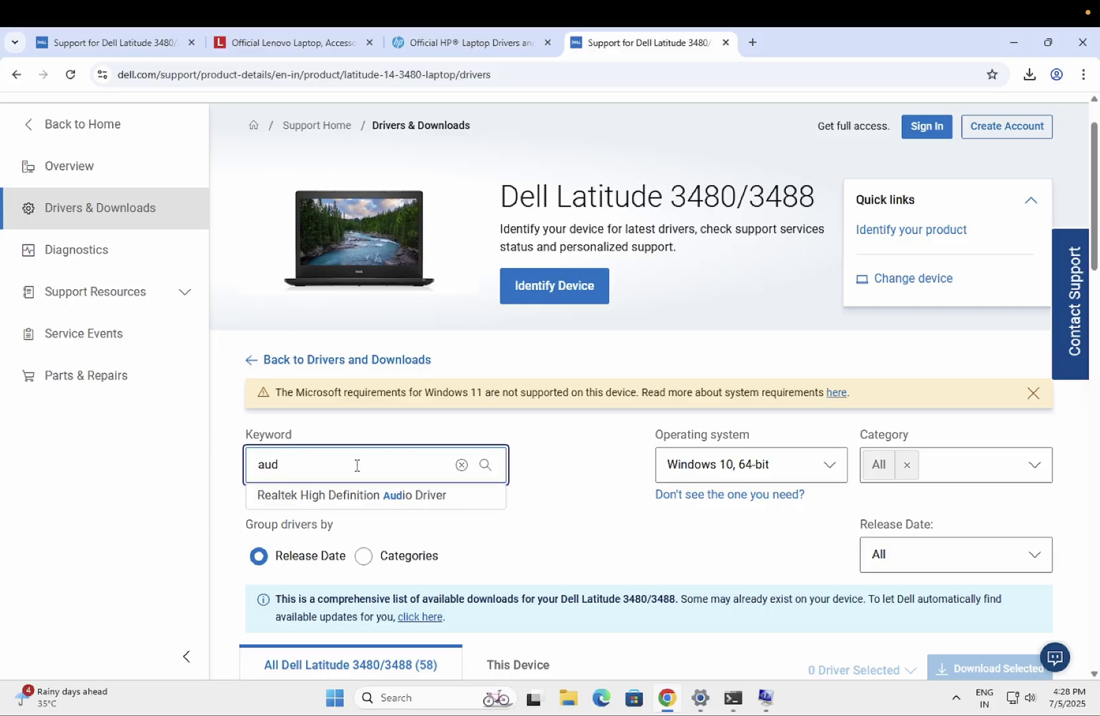
type("io")
key("BackSpace")
type("ion Audio Driver")
left_click(361, 497)
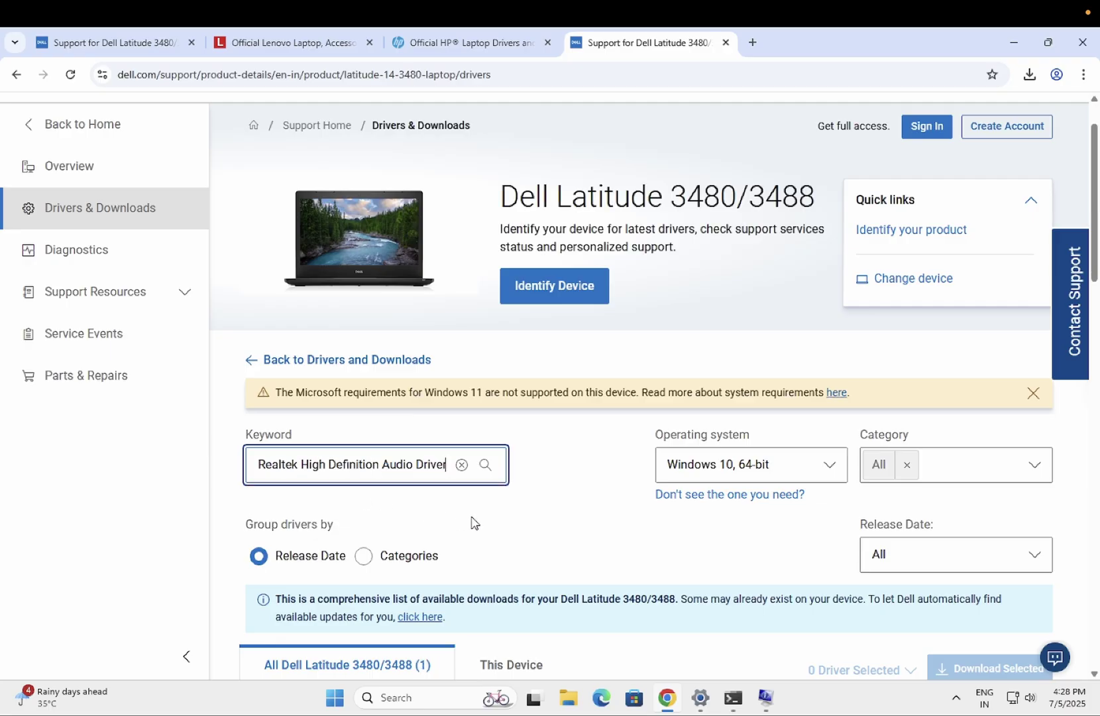
Select the Realtek audio driver for download and view Chrome's download history.
scroll(472, 523, "up", 1)
scroll(472, 523, "down", 10)
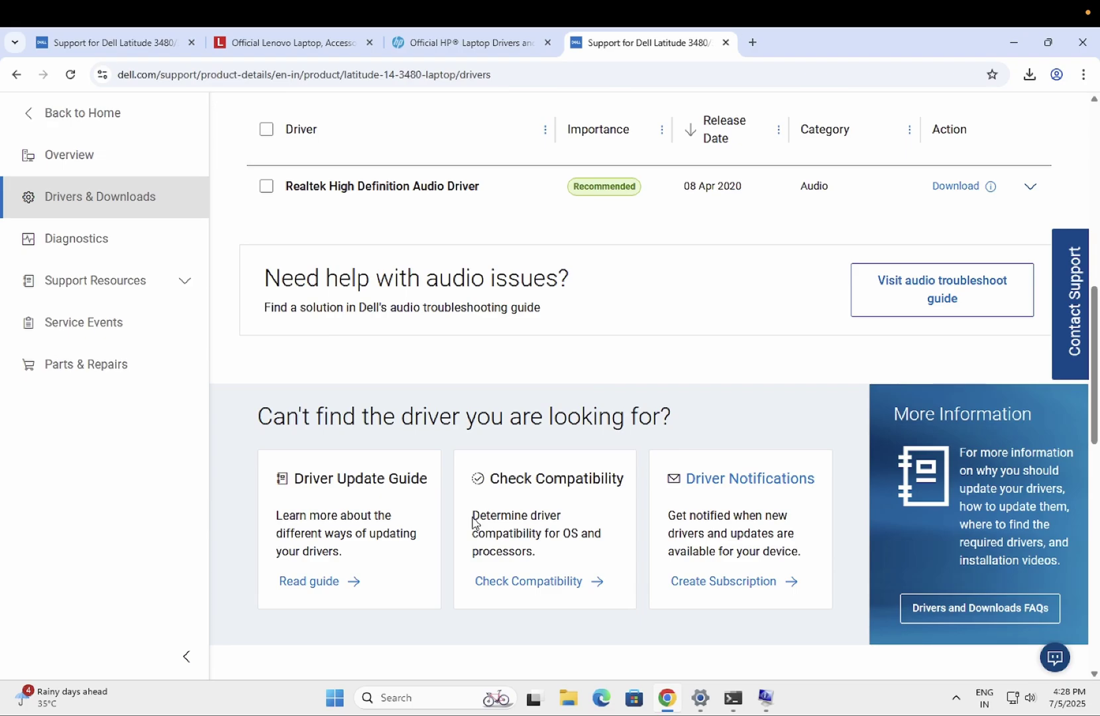
left_click(266, 186)
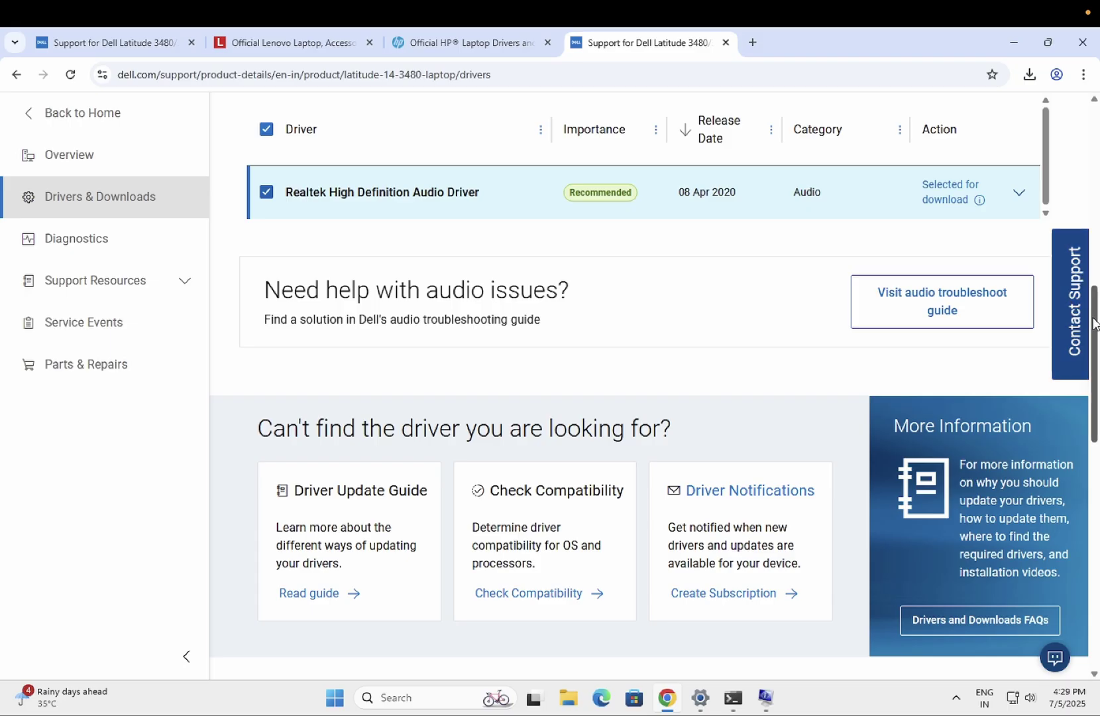
left_click_drag(1093, 324, 1093, 242)
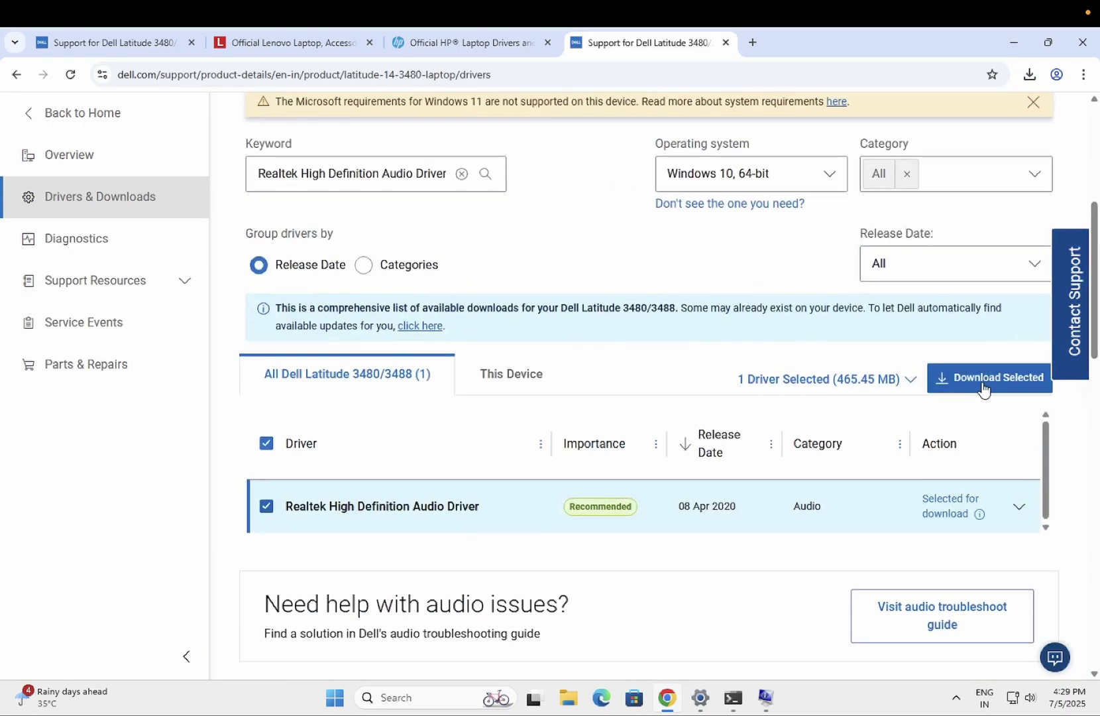
left_click(1030, 75)
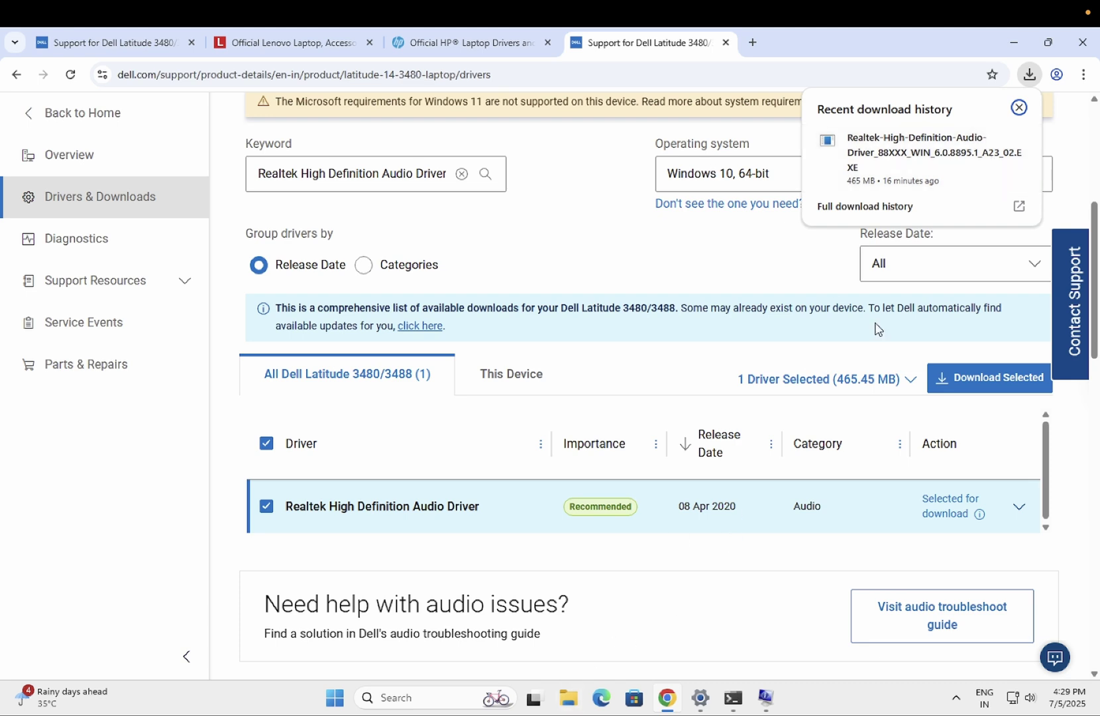
Run the downloaded Realtek installer from the Downloads folder, choose INSTALL, then close File Explorer.
mouse_move(986, 142)
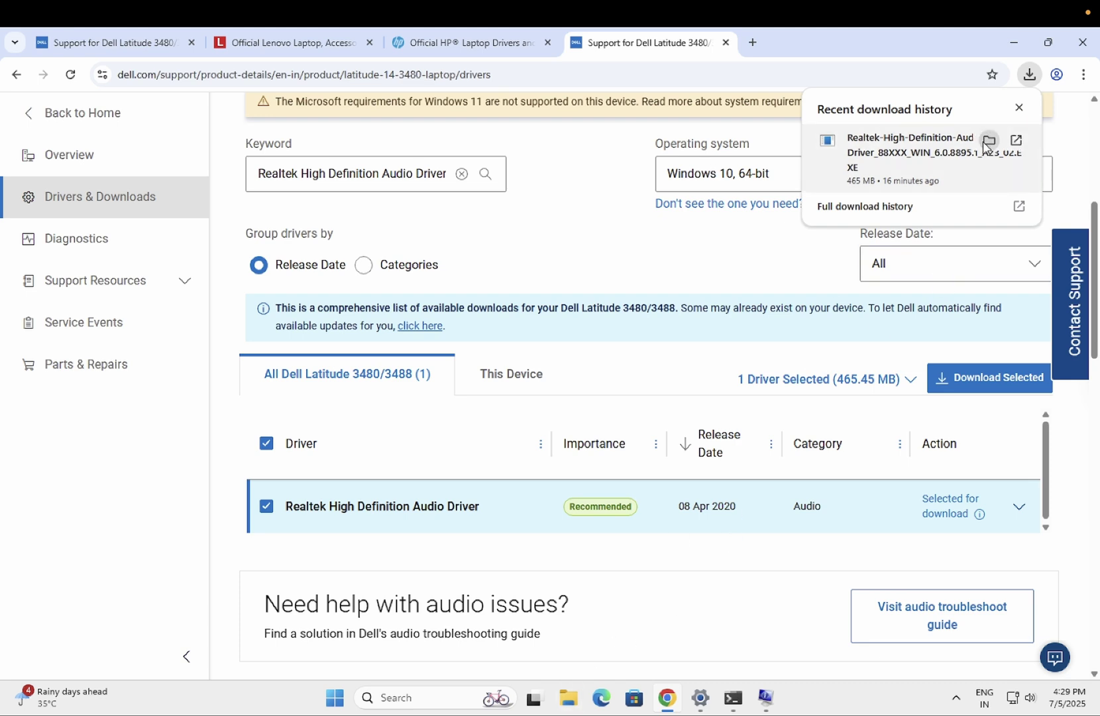
left_click(989, 141)
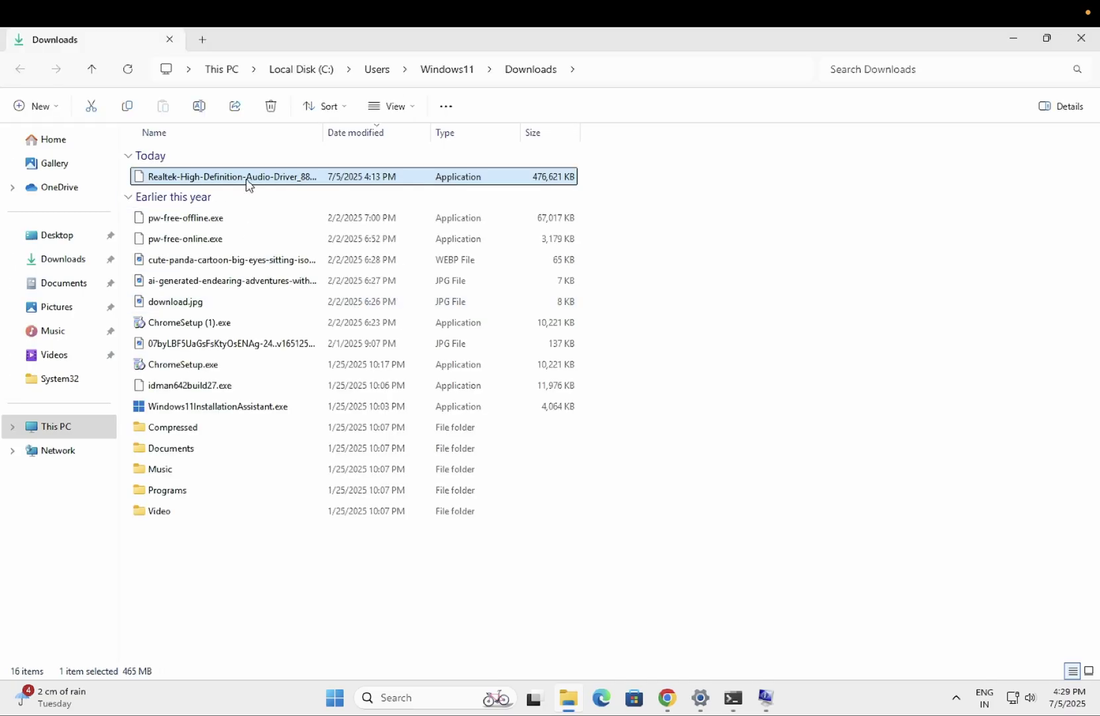
double_click(251, 176)
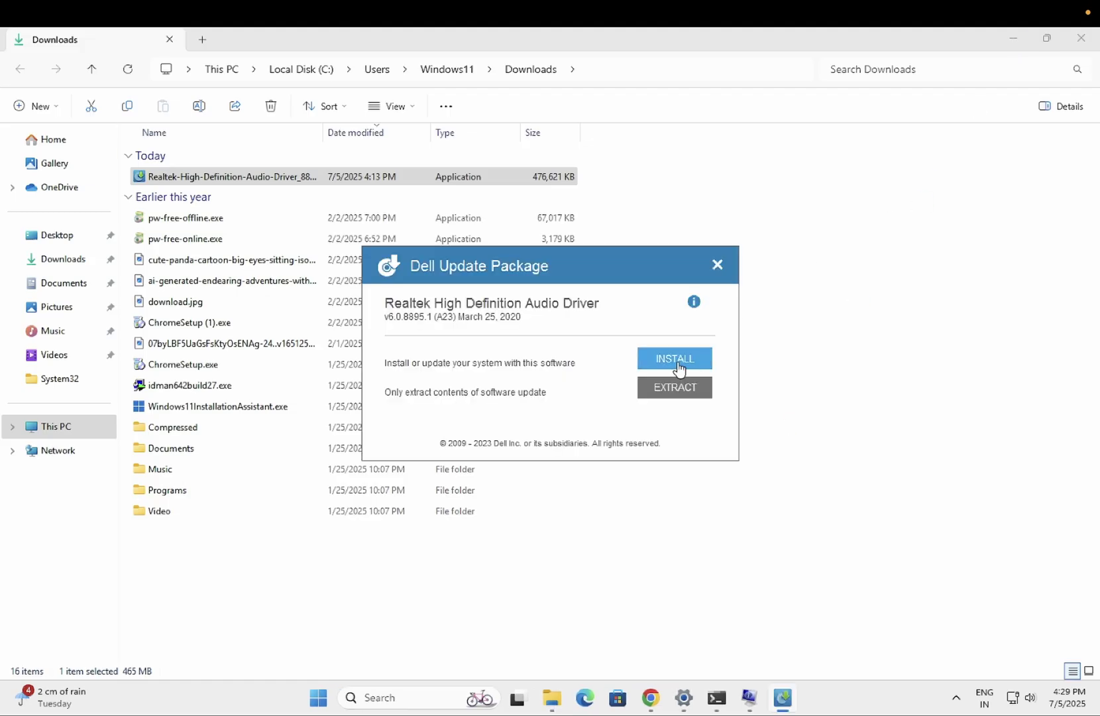
left_click(678, 366)
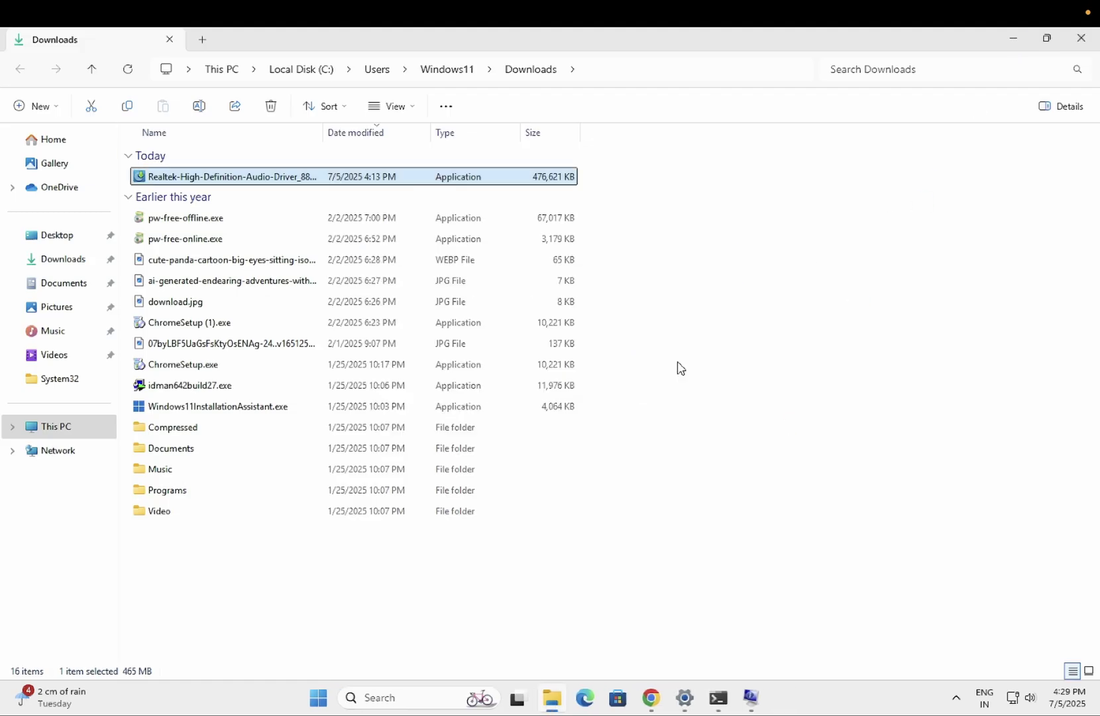
left_click(1085, 44)
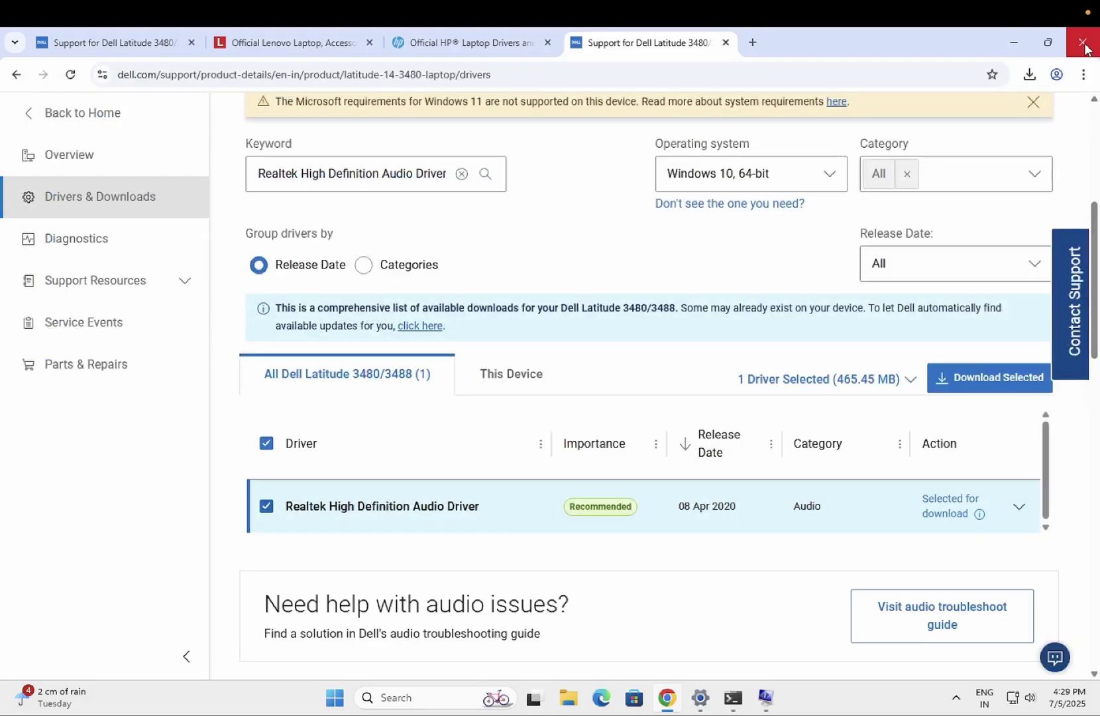
Close Chrome and Command Prompt, then finish the Realtek Audio Driver setup with 'Yes, restart now'.
left_click(1085, 44)
left_click(913, 144)
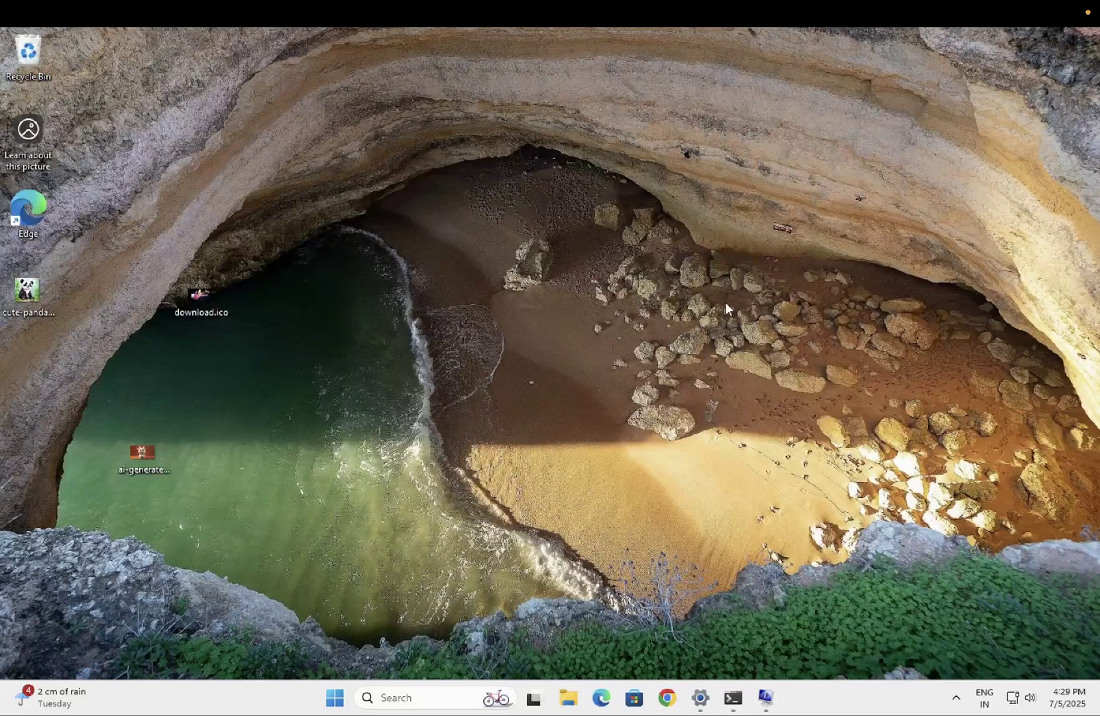
right_click(726, 302)
left_click(766, 367)
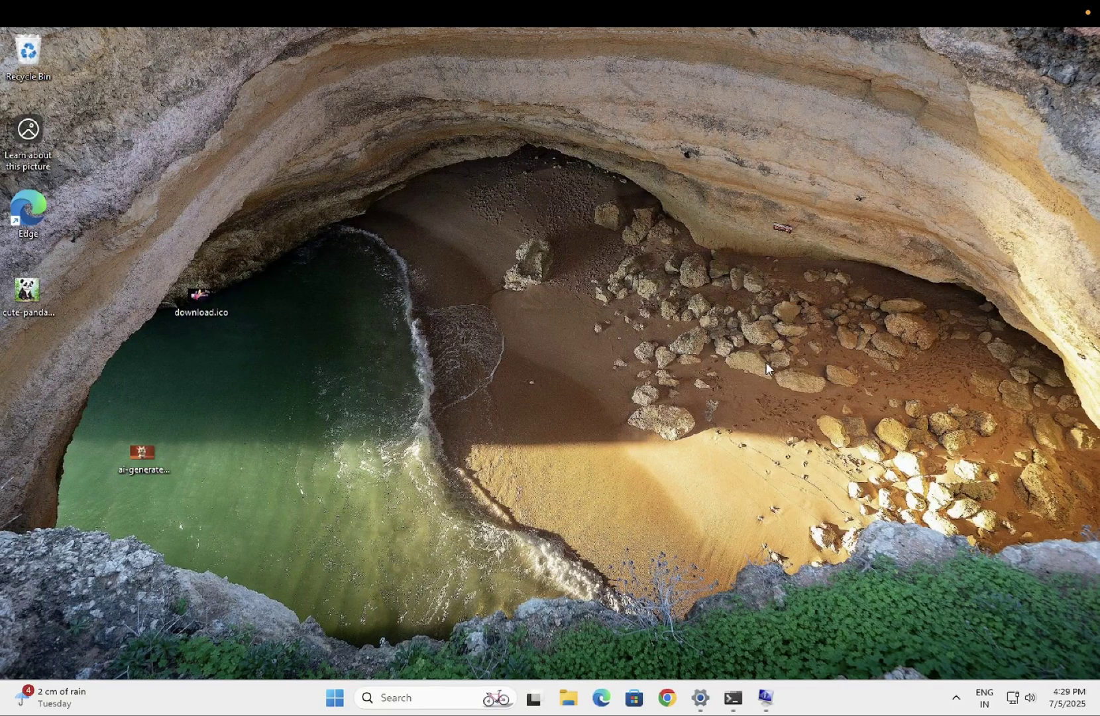
right_click(658, 269)
left_click(698, 330)
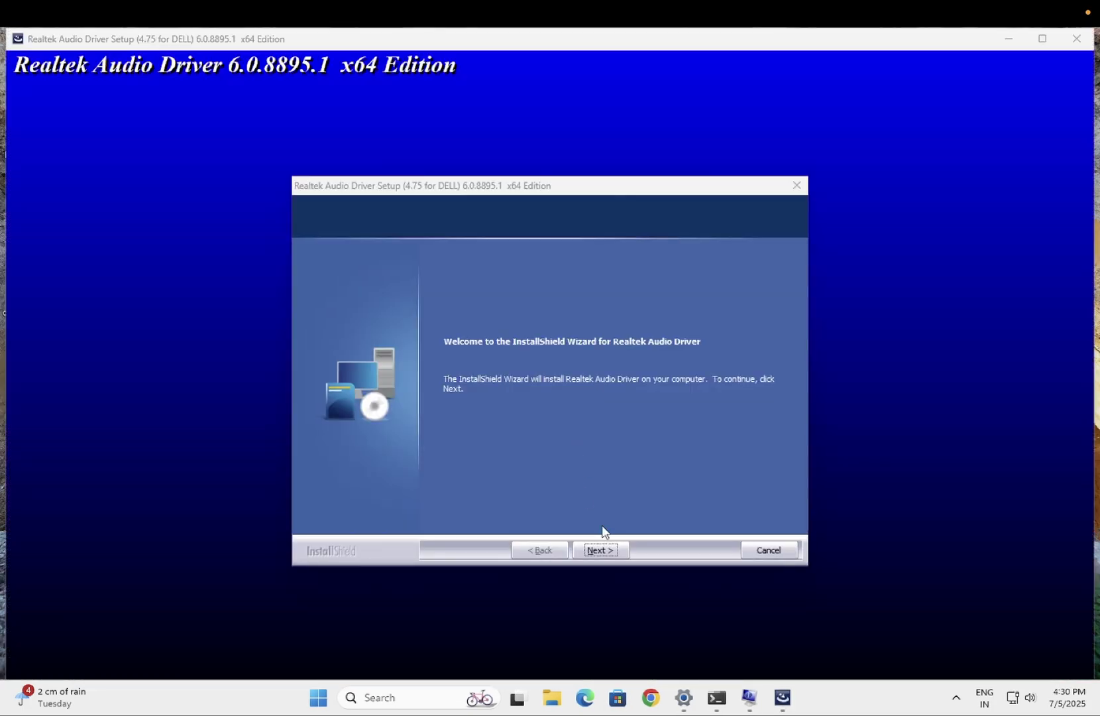
left_click(600, 550)
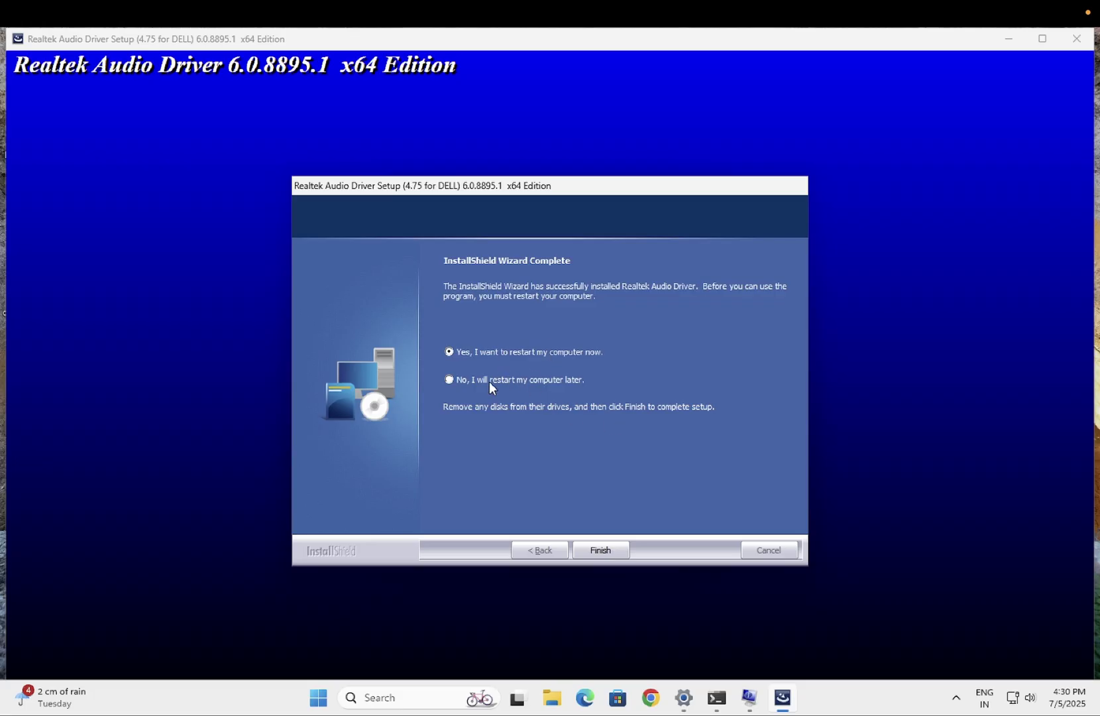
left_click(612, 549)
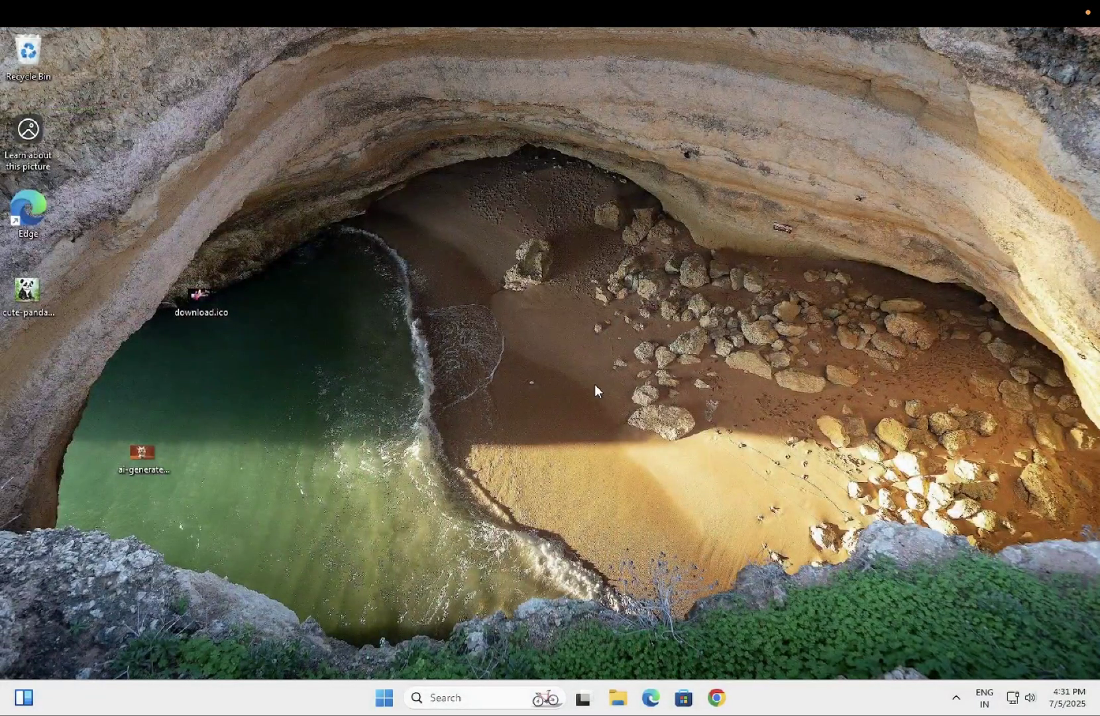
right_click(599, 260)
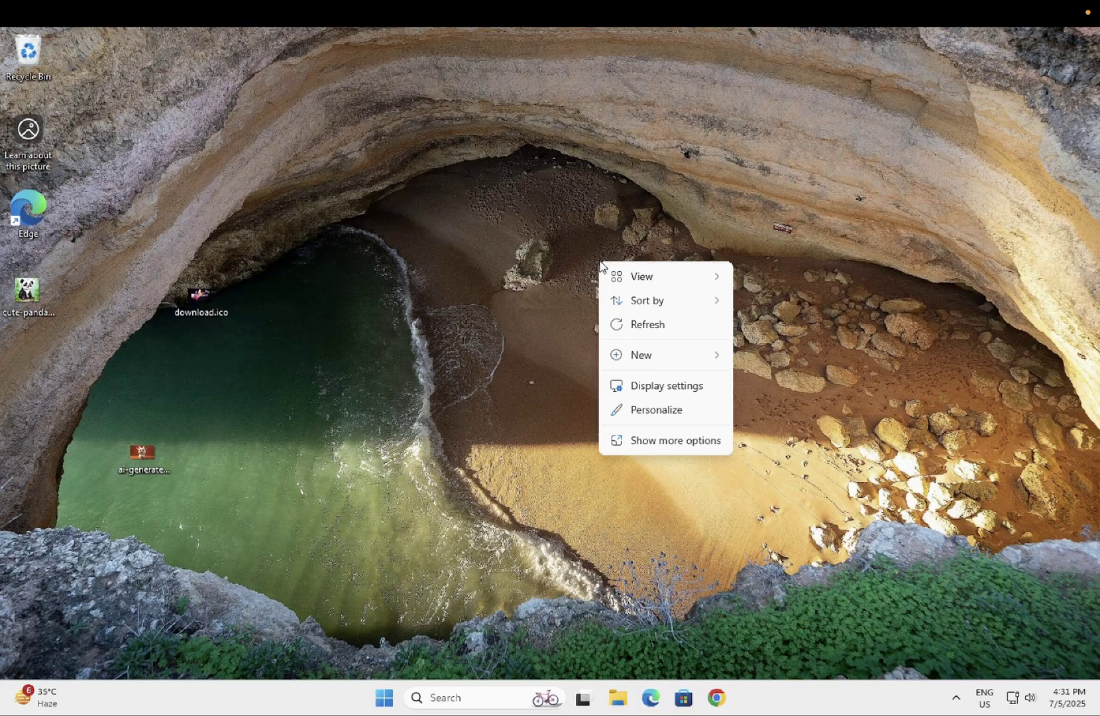
left_click(652, 329)
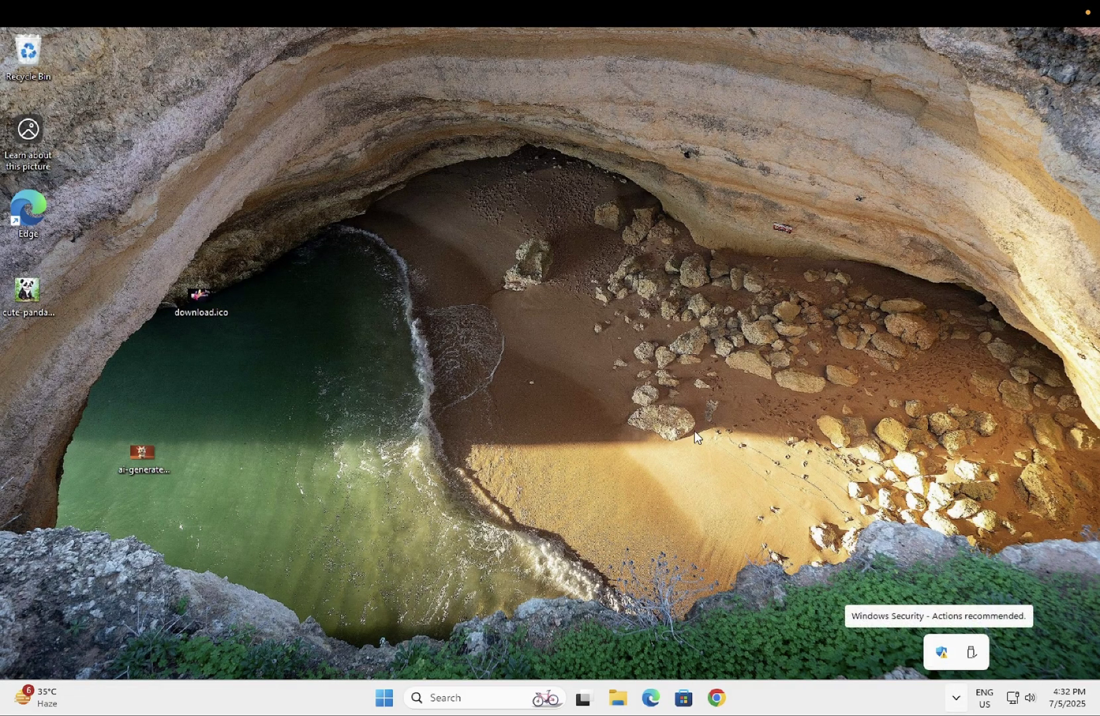
right_click(605, 296)
left_click(648, 358)
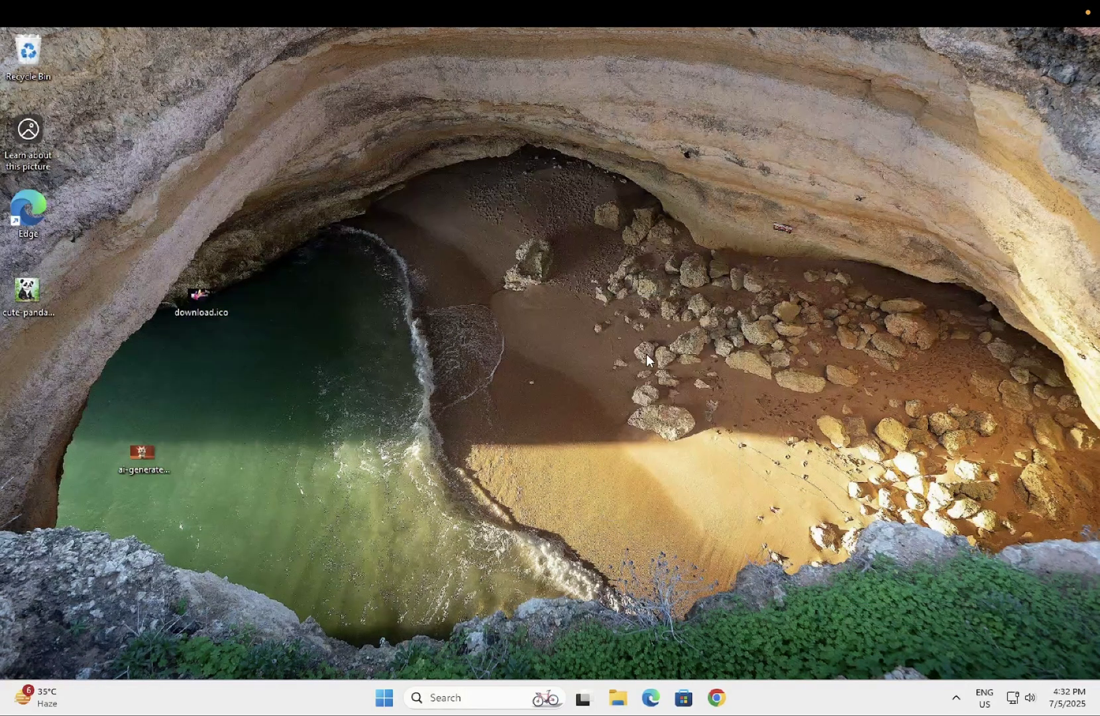